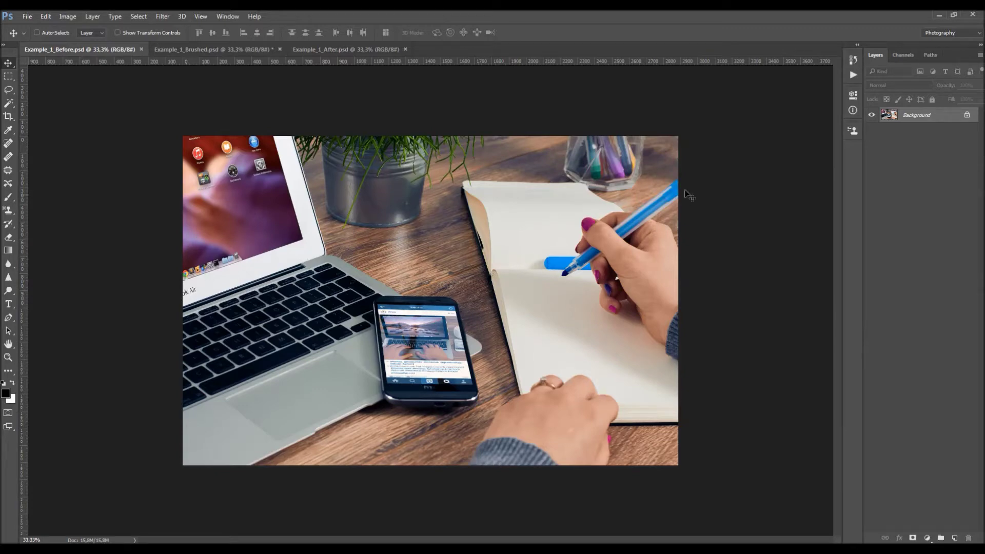
View the brushed and finished versions of the example, examining the sketch effect up close on Example_1_After.psd.
{"action": "left_click", "coordinate": [222, 49]}
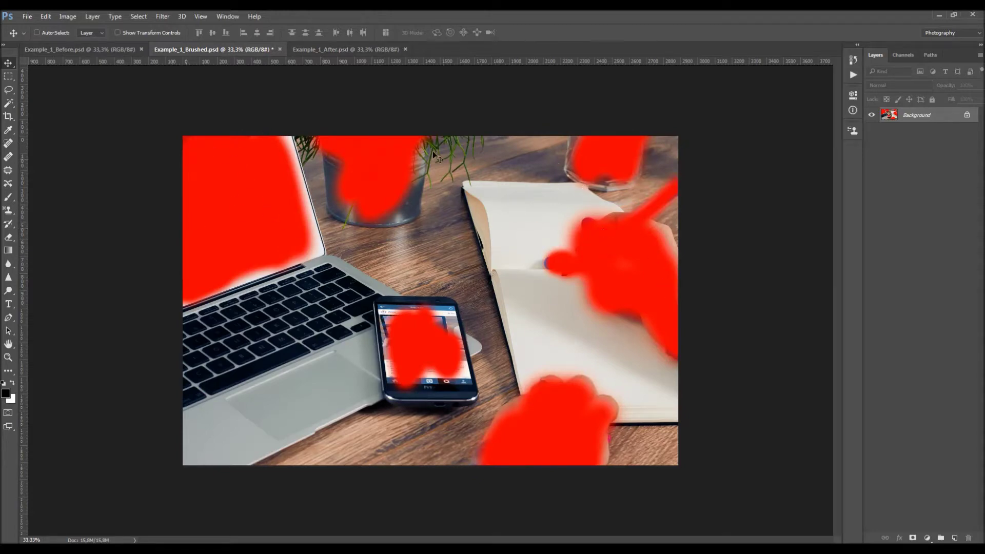
{"action": "left_click", "coordinate": [347, 51]}
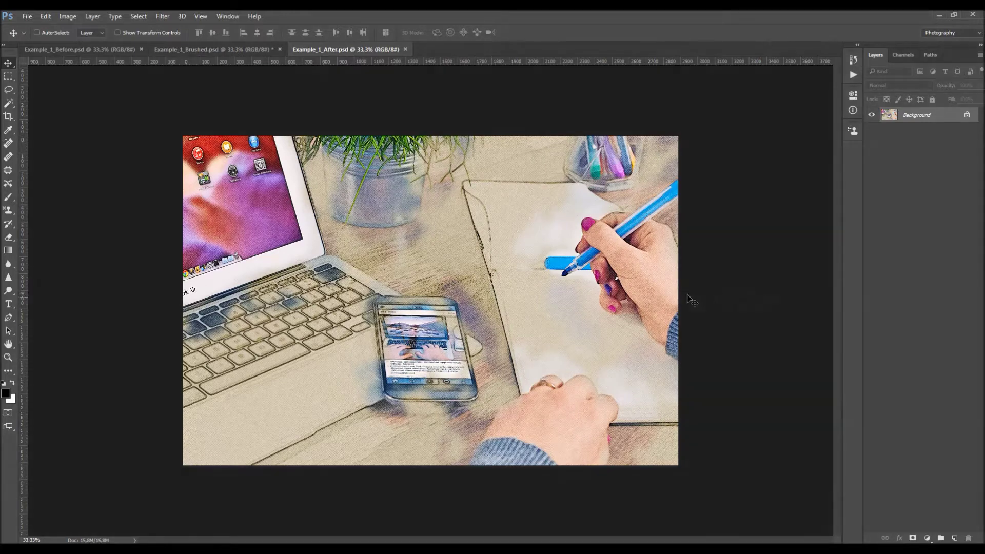
{"action": "key", "text": "z"}
{"action": "left_click_drag", "start_coordinate": [468, 221], "coordinate": [476, 225]}
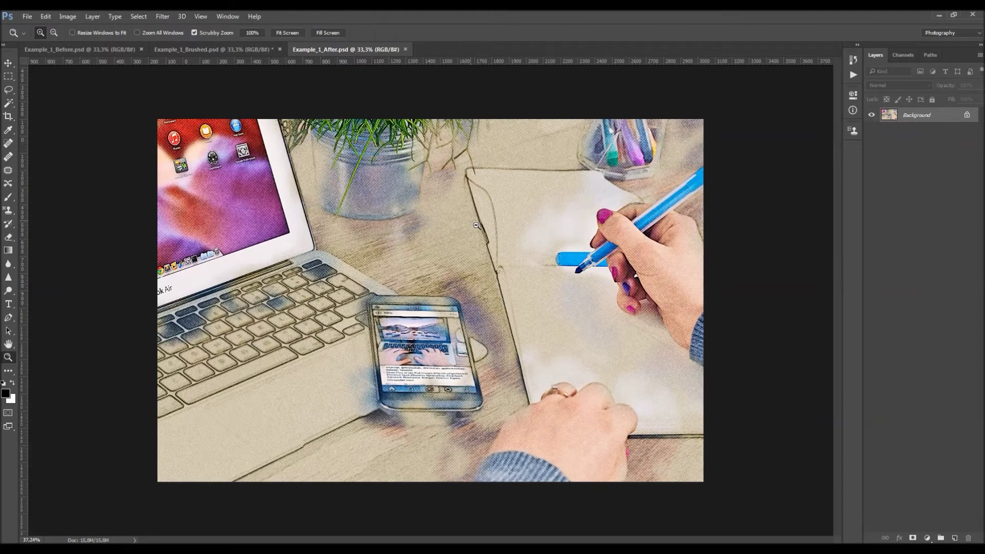
{"action": "scroll", "coordinate": [476, 225], "scroll_direction": "up", "scroll_amount": 1}
{"action": "key", "text": "h"}
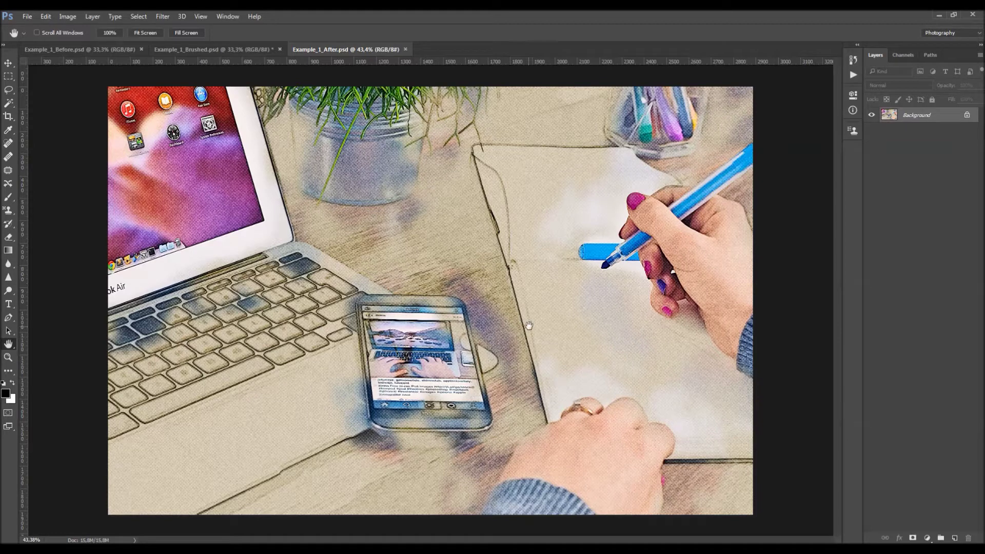
Close Example_1_After.psd and Example_1_Brushed.psd, leaving Example_1_Before.psd in view.
{"action": "left_click", "coordinate": [405, 50]}
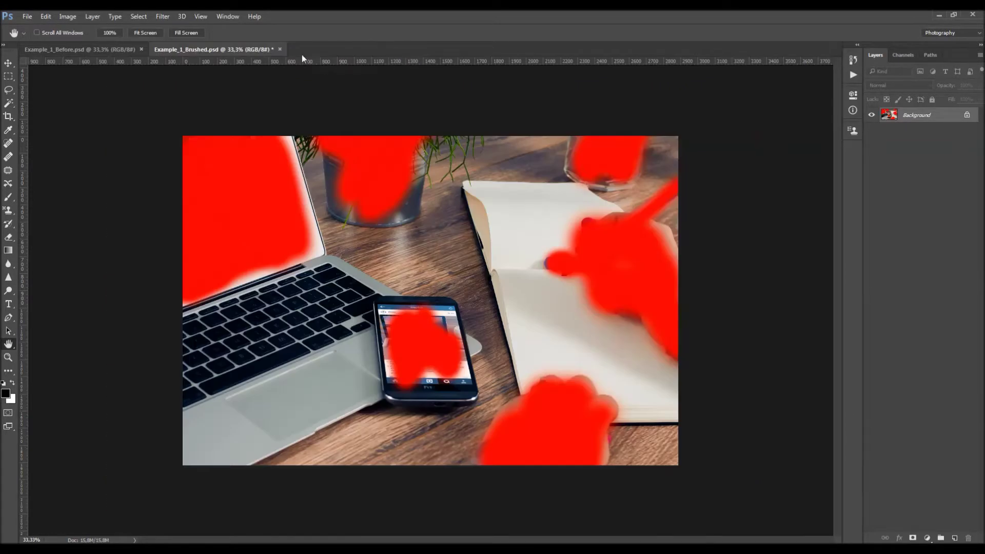
{"action": "left_click", "coordinate": [280, 49]}
{"action": "key", "text": "z"}
{"action": "left_click_drag", "start_coordinate": [449, 181], "coordinate": [460, 185]}
{"action": "key", "text": "v"}
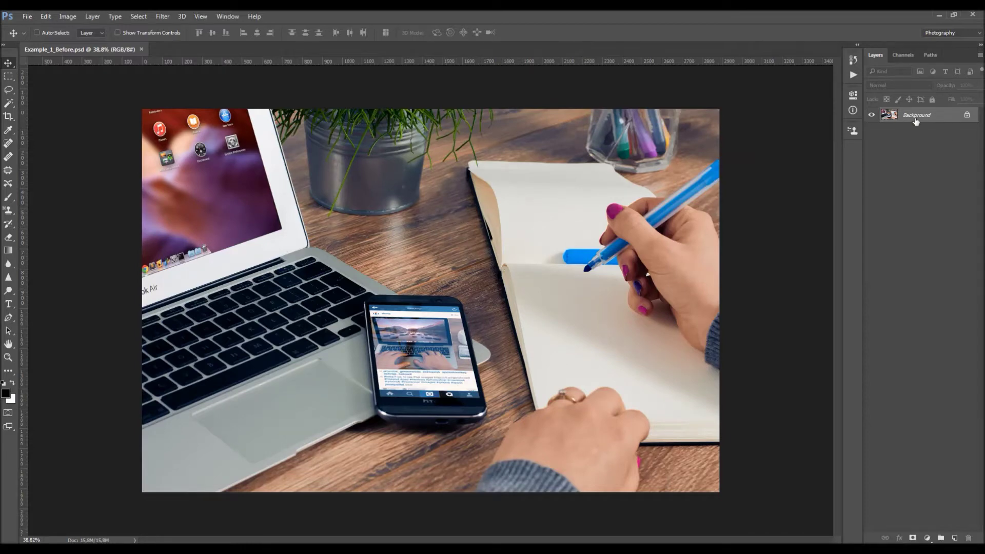
Unlock the Background as a regular layer and convert it back into the Background.
{"action": "double_click", "coordinate": [956, 119], "text": "alt"}
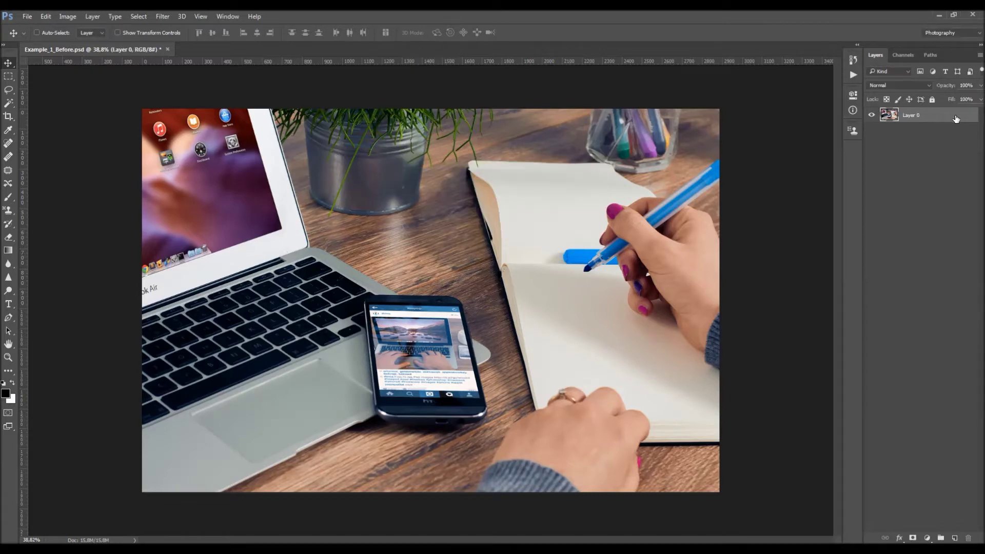
{"action": "left_click", "coordinate": [93, 17]}
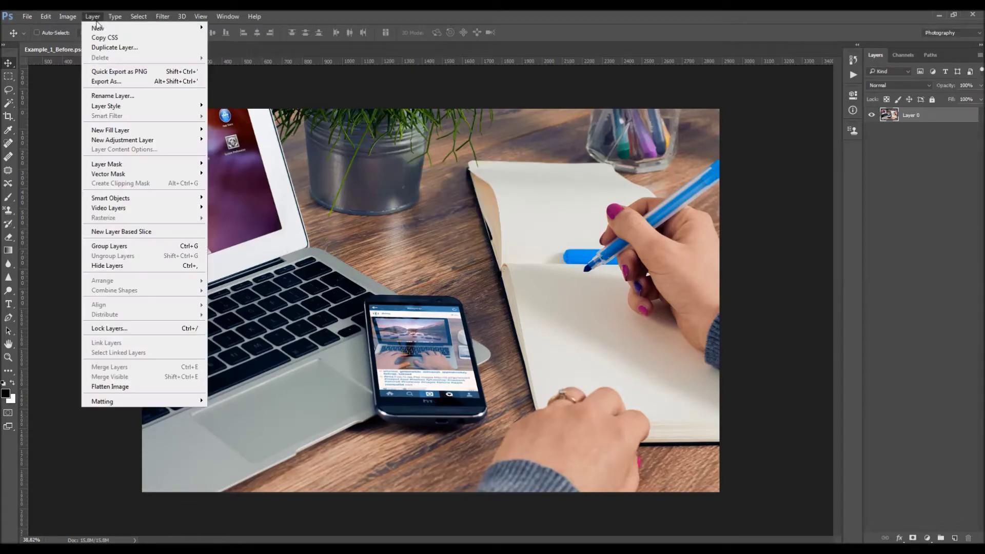
{"action": "mouse_move", "coordinate": [154, 28]}
{"action": "left_click", "coordinate": [255, 39]}
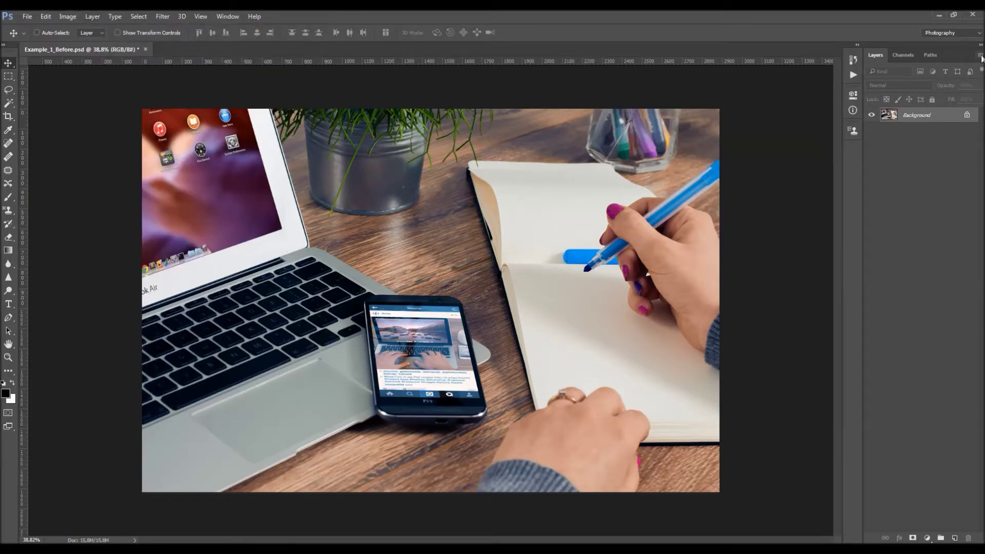
Check in the layer display options that "copy" is added to copied layers and groups.
{"action": "left_click", "coordinate": [979, 57]}
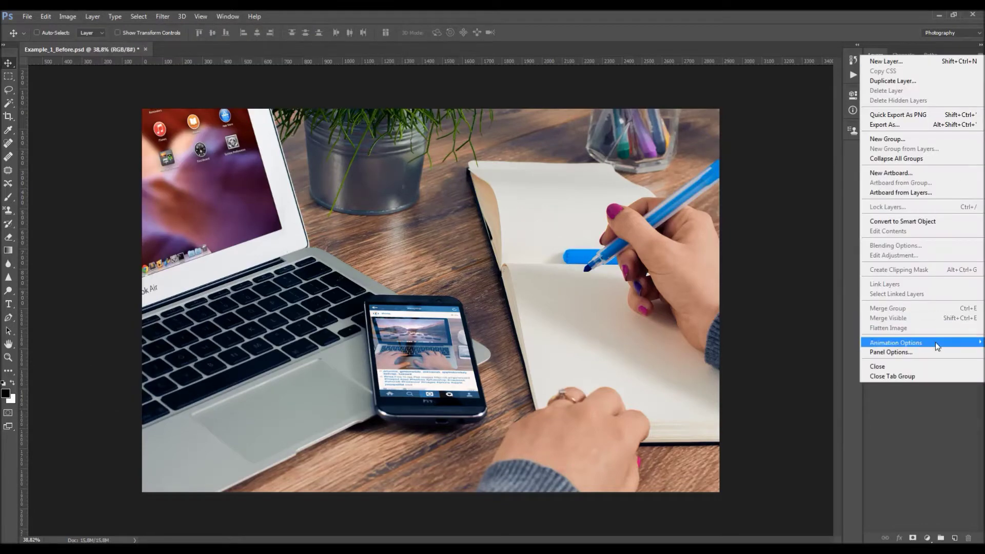
{"action": "left_click", "coordinate": [888, 352]}
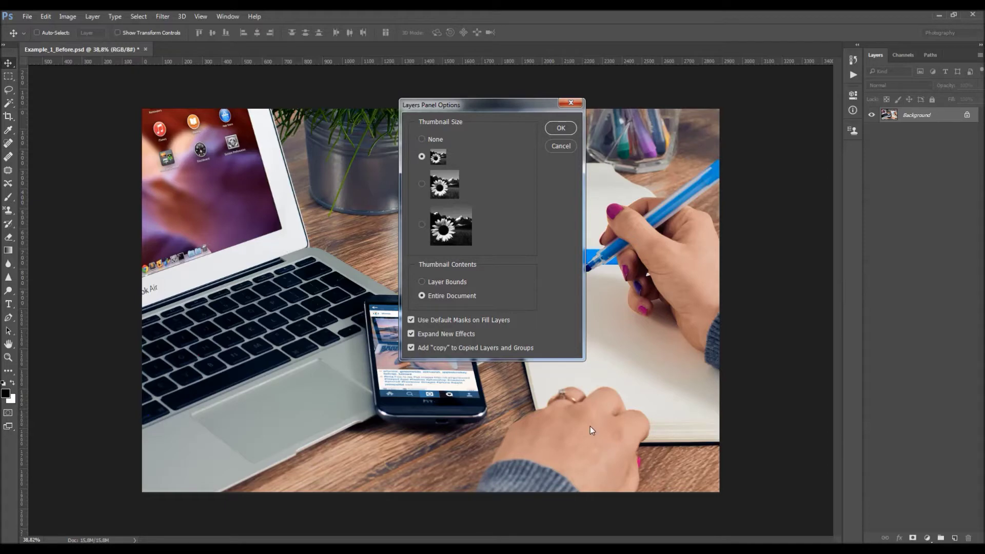
{"action": "left_click", "coordinate": [569, 103]}
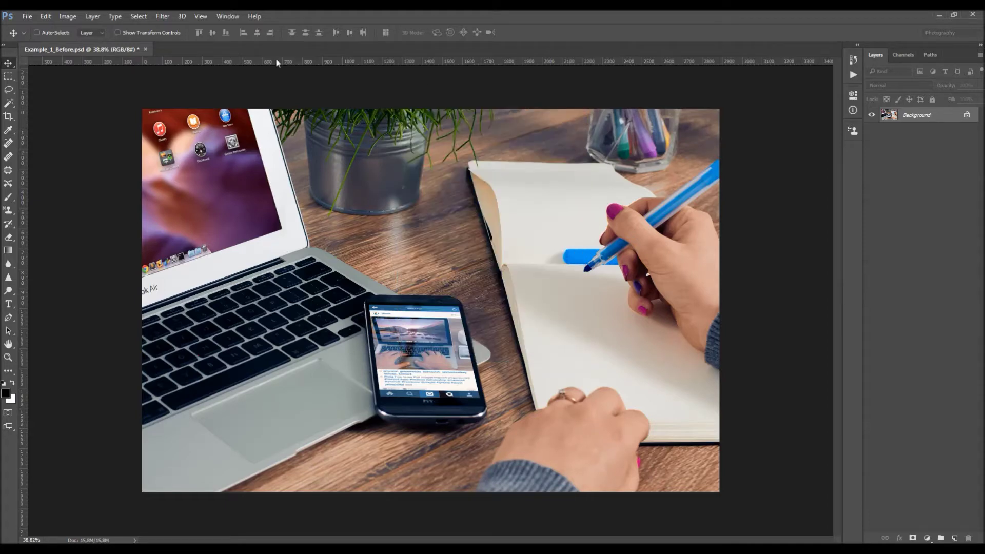
Check the photo's pixel dimensions and resolution in Image Size without changing them.
{"action": "left_click", "coordinate": [70, 17]}
{"action": "mouse_move", "coordinate": [77, 28]}
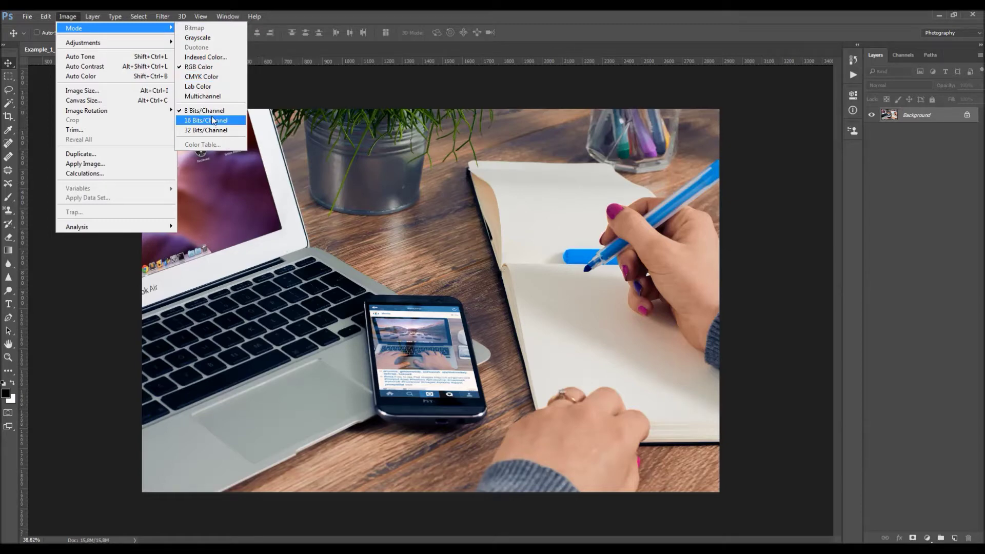
{"action": "left_click", "coordinate": [110, 95]}
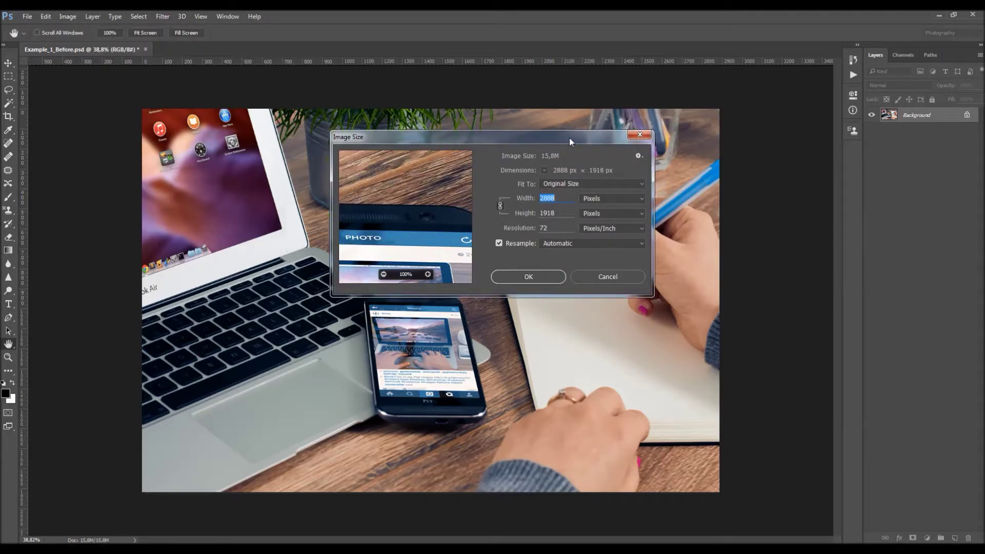
{"action": "left_click_drag", "start_coordinate": [568, 137], "coordinate": [546, 163]}
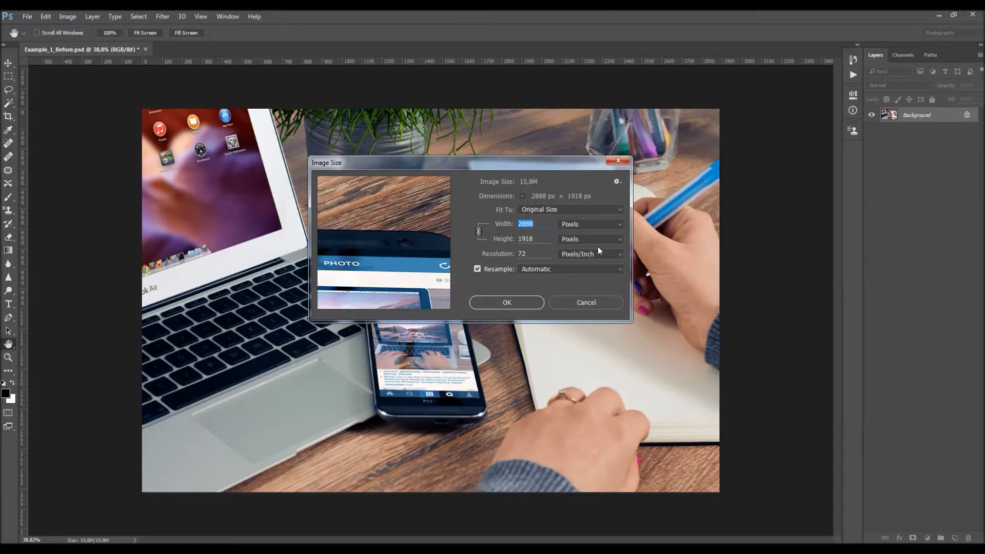
{"action": "left_click", "coordinate": [598, 302]}
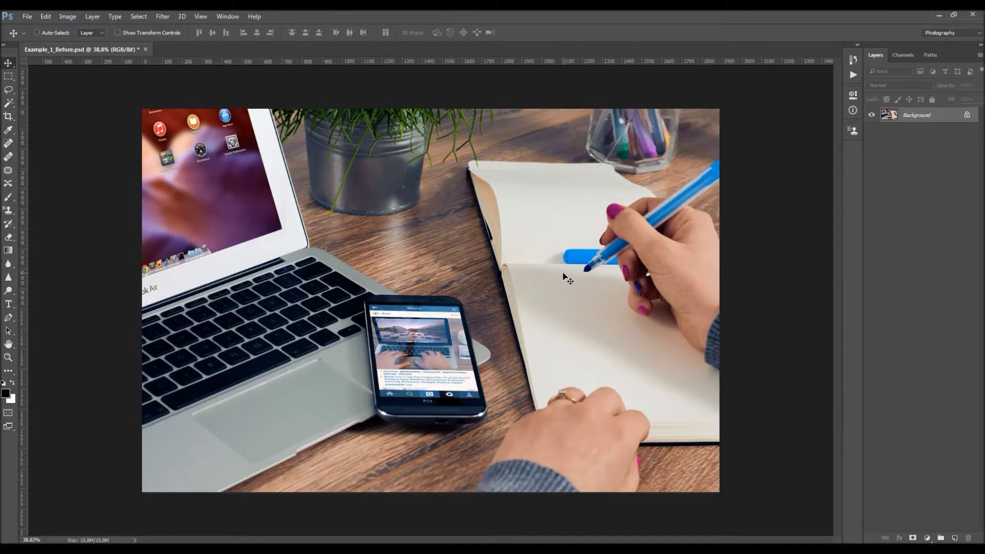
Load the CombinedArt action set from the "CC 2015.5, CC 2017+" folder and expand it to show its action.
{"action": "left_click", "coordinate": [226, 17]}
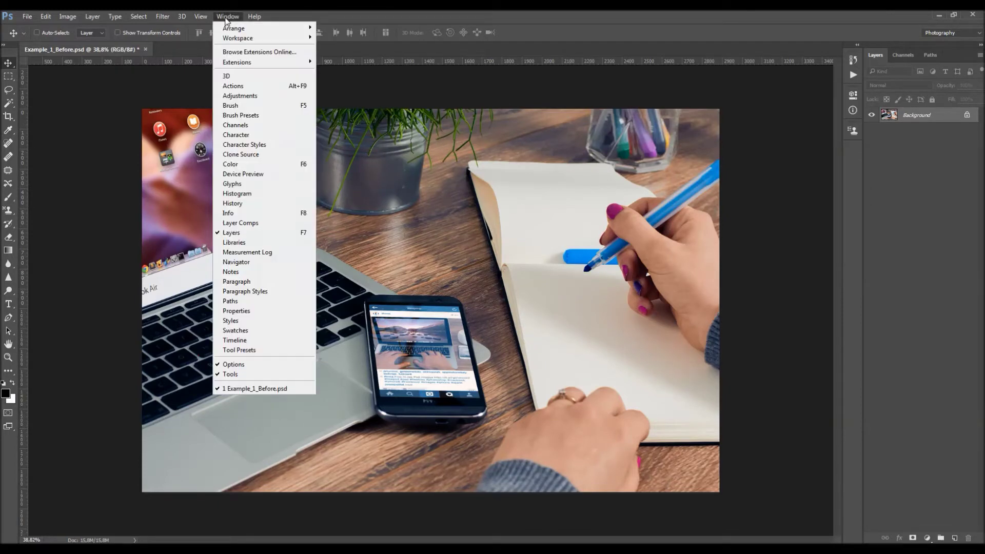
{"action": "left_click", "coordinate": [241, 85]}
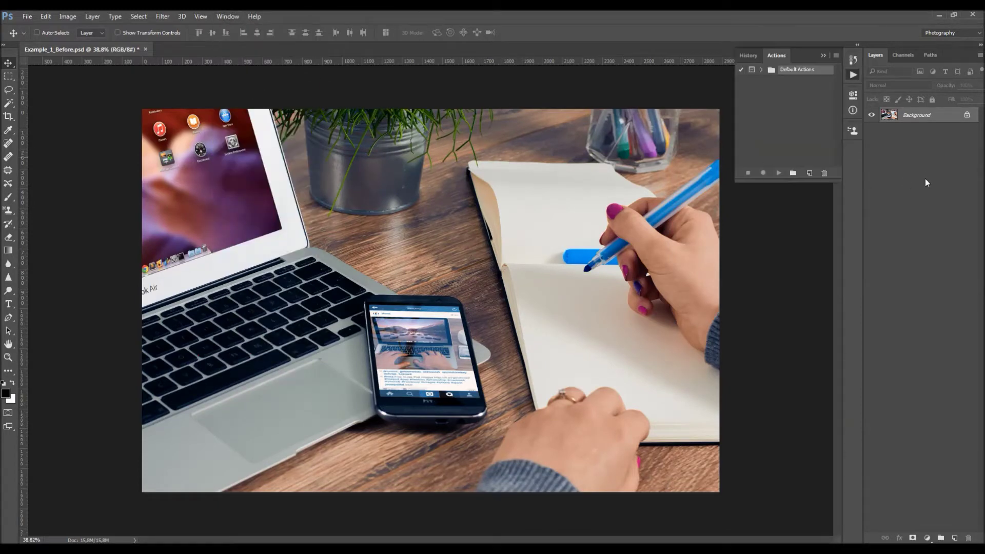
{"action": "left_click", "coordinate": [834, 57]}
{"action": "left_click", "coordinate": [869, 222]}
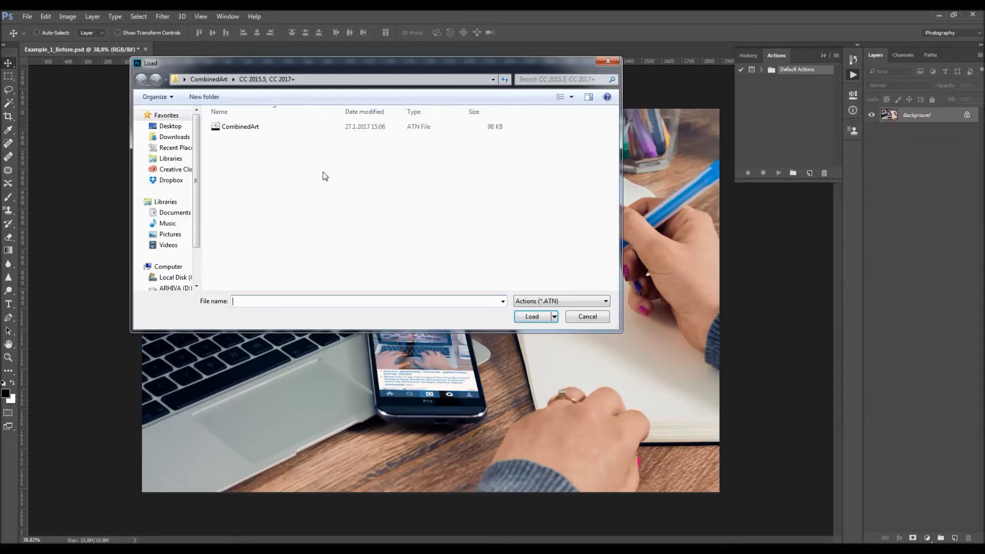
{"action": "left_click", "coordinate": [209, 79]}
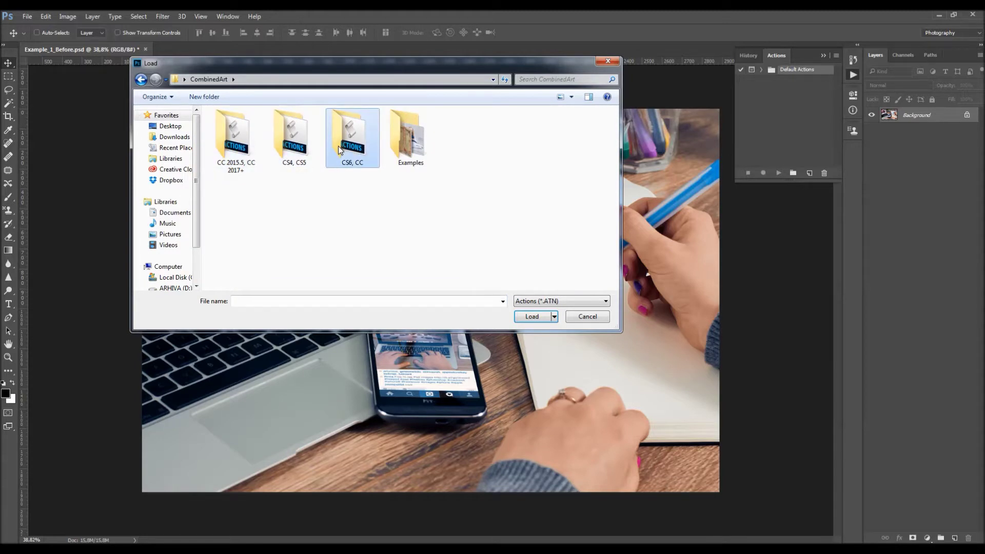
{"action": "double_click", "coordinate": [242, 152]}
{"action": "double_click", "coordinate": [252, 128]}
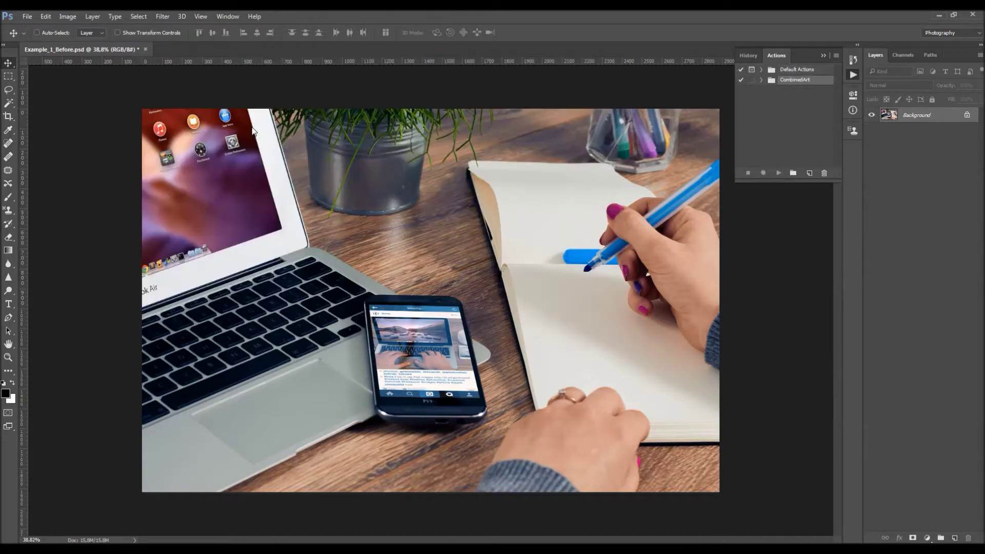
{"action": "left_click", "coordinate": [761, 80]}
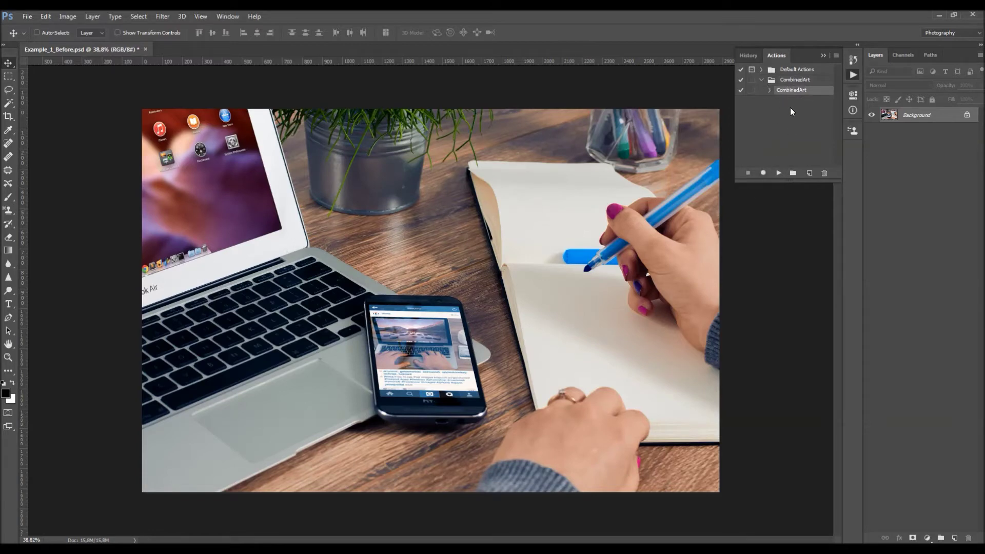
Create a new layer named "brush" above the Background.
{"action": "left_click", "coordinate": [95, 18]}
{"action": "mouse_move", "coordinate": [98, 28]}
{"action": "left_click", "coordinate": [249, 29]}
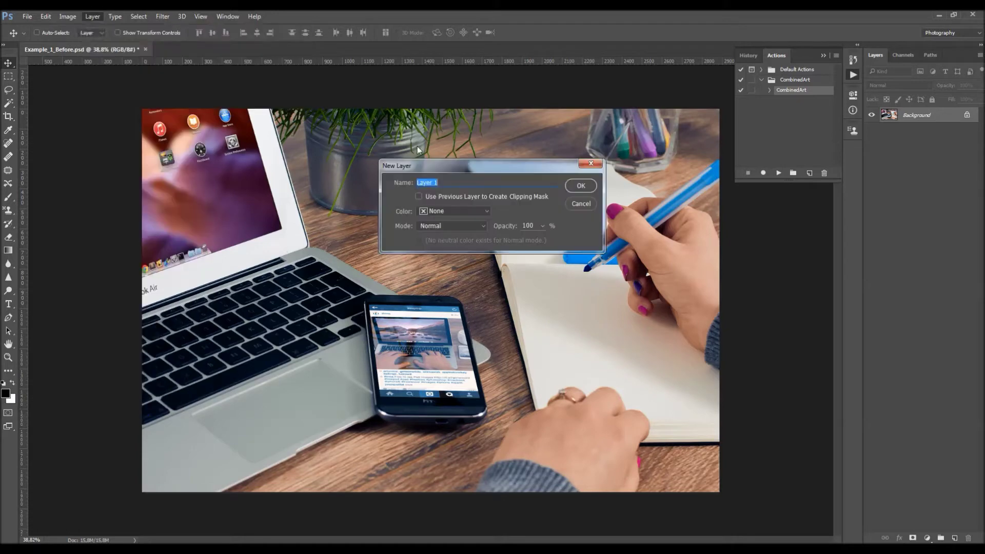
{"action": "type", "text": "brush"}
{"action": "left_click_drag", "start_coordinate": [436, 185], "coordinate": [407, 183]}
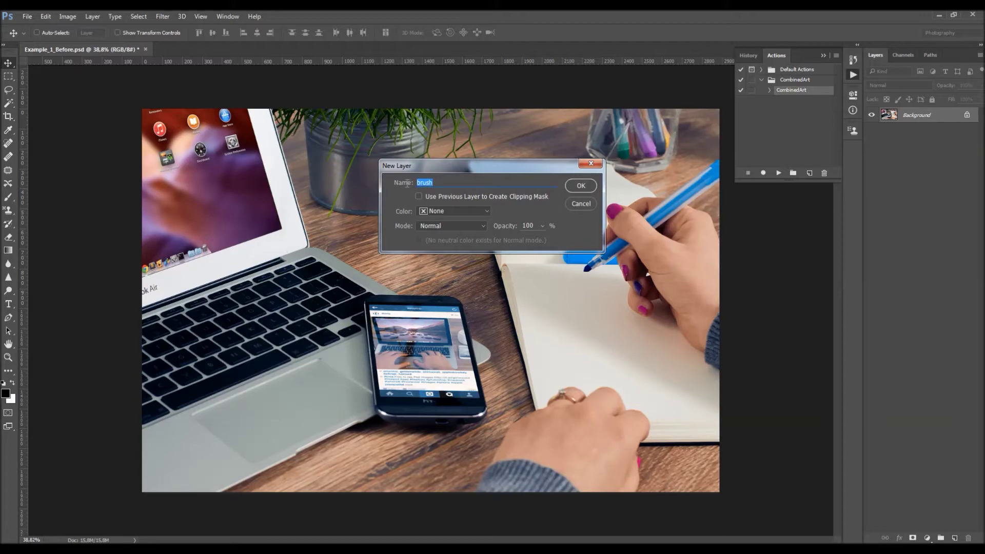
{"action": "left_click", "coordinate": [587, 187]}
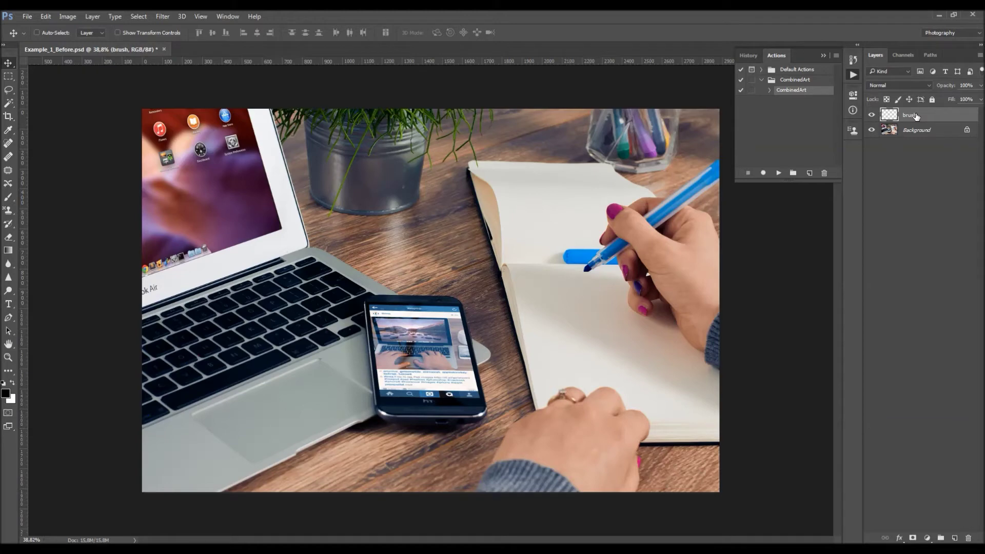
Choose a soft round brush with 0% hardness and reduce its size to 400 px.
{"action": "key", "text": "b"}
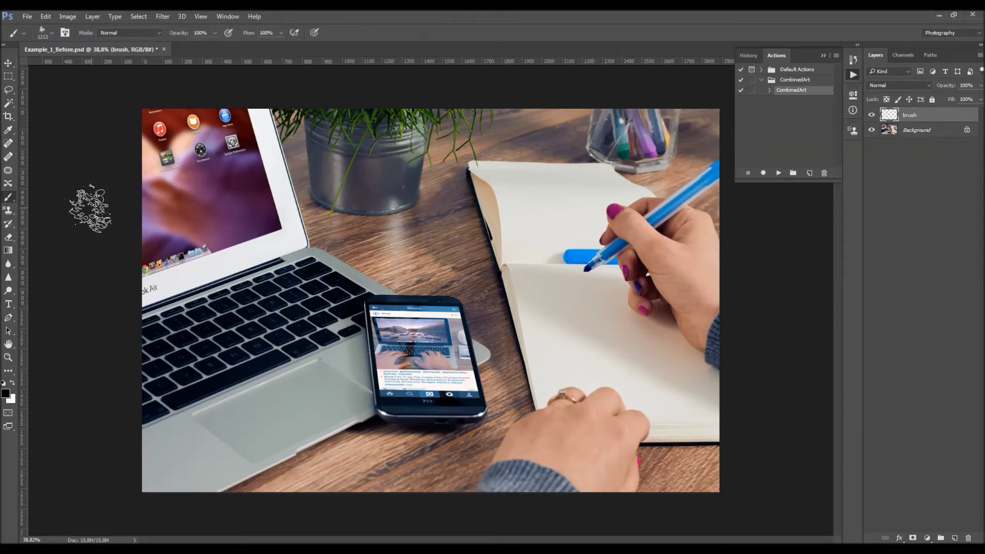
{"action": "right_click", "coordinate": [259, 218]}
{"action": "left_click", "coordinate": [296, 286]}
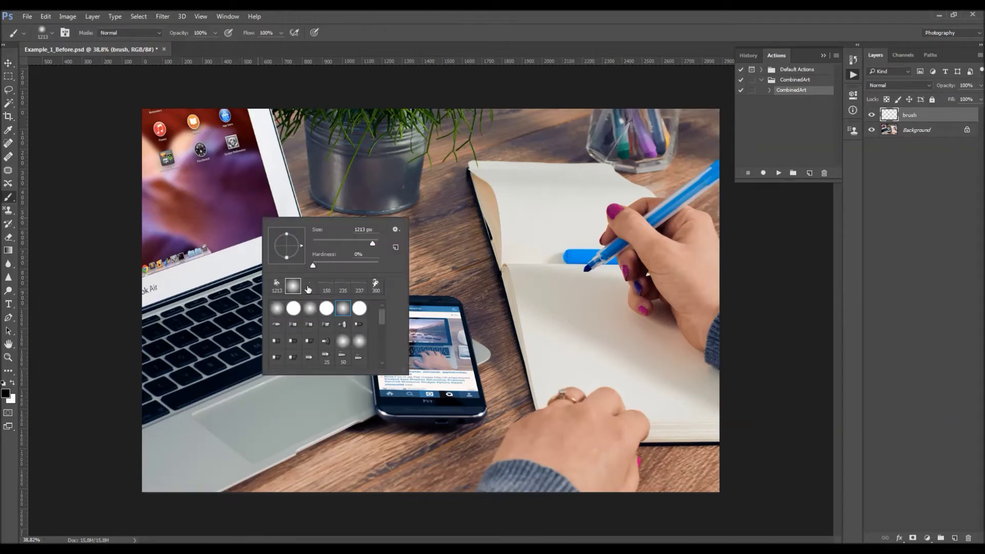
{"action": "key", "text": "Return"}
{"action": "key", "text": "bracketleft"}
{"action": "key", "text": "bracketleft"}
{"action": "key", "text": "bracketleft"}
{"action": "key", "text": "bracketleft"}
{"action": "key", "text": "bracketleft"}
{"action": "key", "text": "bracketleft"}
{"action": "key", "text": "bracketleft"}
{"action": "key", "text": "bracketleft"}
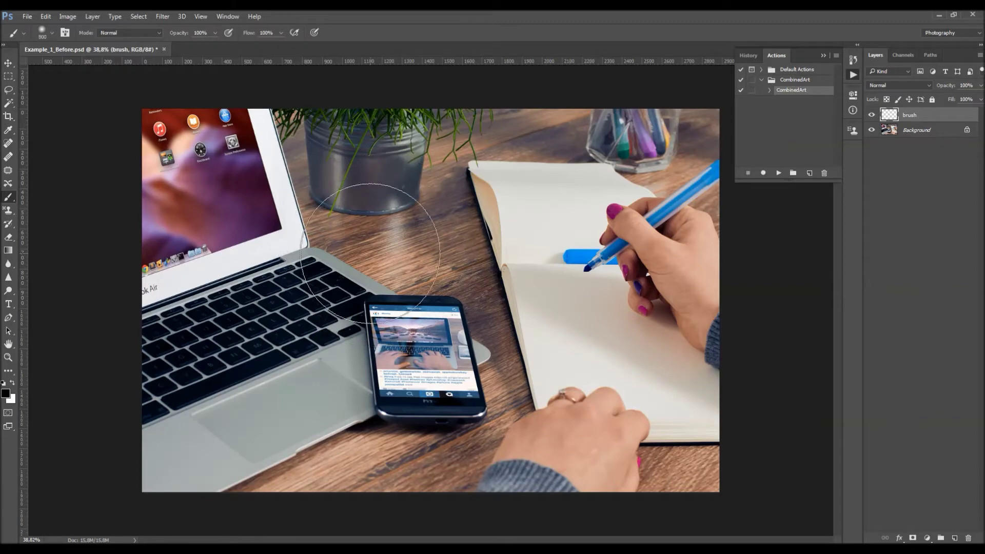
{"action": "key", "text": "bracketleft"}
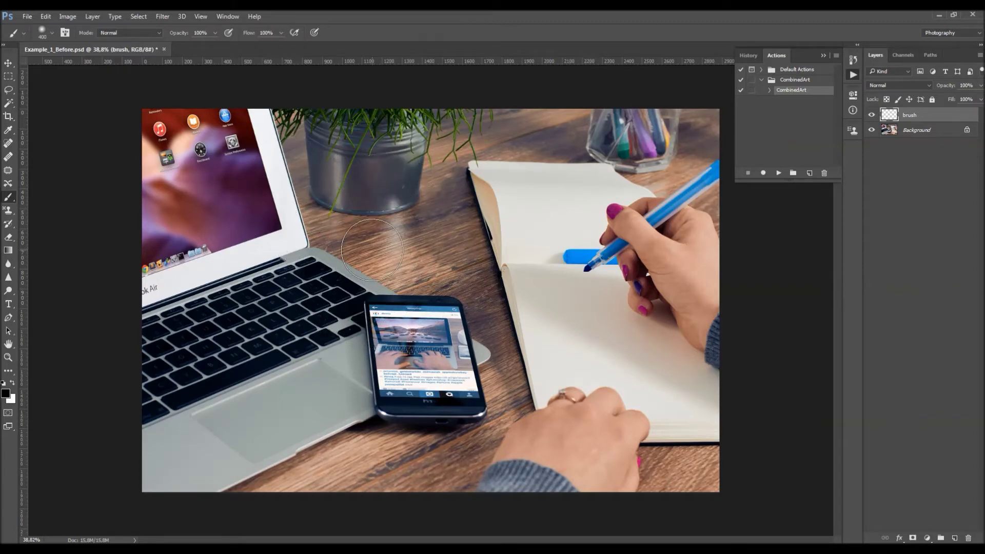
Set the foreground color to pure red (ff0000).
{"action": "left_click", "coordinate": [7, 394]}
{"action": "type", "text": "ff0000"}
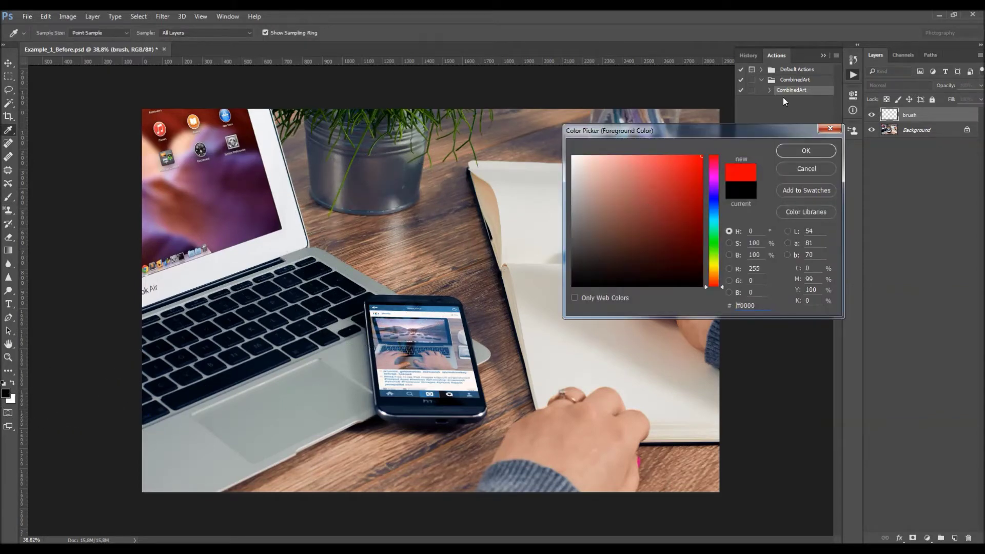
{"action": "left_click", "coordinate": [715, 251]}
{"action": "left_click_drag", "start_coordinate": [673, 205], "coordinate": [703, 156]}
{"action": "left_click_drag", "start_coordinate": [715, 231], "coordinate": [723, 133]}
{"action": "key", "text": "Return"}
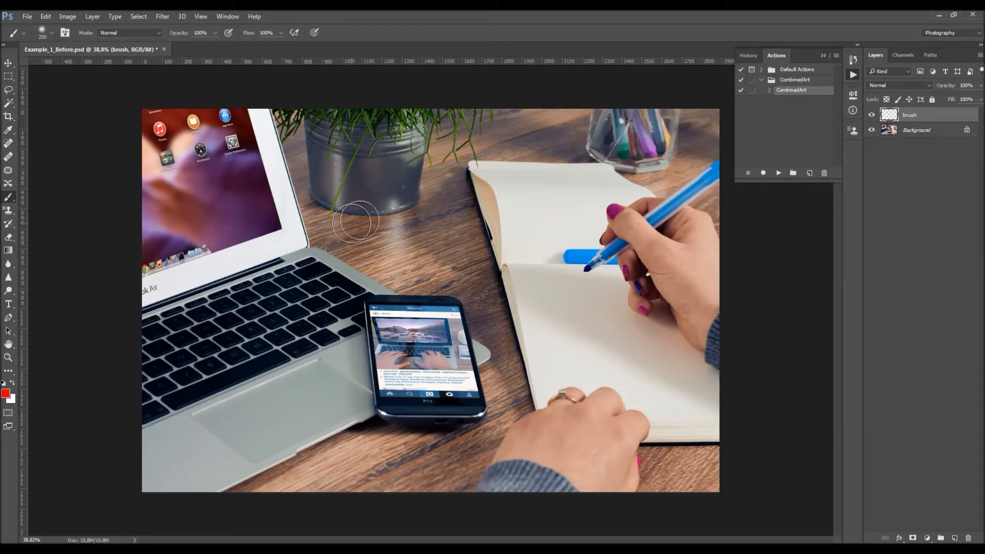
Reduce the brush to 175 px and paint red over the plant pot and across the notebook and writing hand.
{"action": "key", "text": "bracketleft"}
{"action": "key", "text": "bracketleft"}
{"action": "key", "text": "bracketleft"}
{"action": "mouse_move", "coordinate": [395, 117]}
{"action": "left_mouse_down"}
{"action": "mouse_move", "coordinate": [328, 182]}
{"action": "mouse_move", "coordinate": [325, 170]}
{"action": "left_mouse_up"}
{"action": "mouse_move", "coordinate": [524, 181]}
{"action": "left_mouse_down"}
{"action": "mouse_move", "coordinate": [573, 246]}
{"action": "mouse_move", "coordinate": [678, 259]}
{"action": "left_mouse_up"}
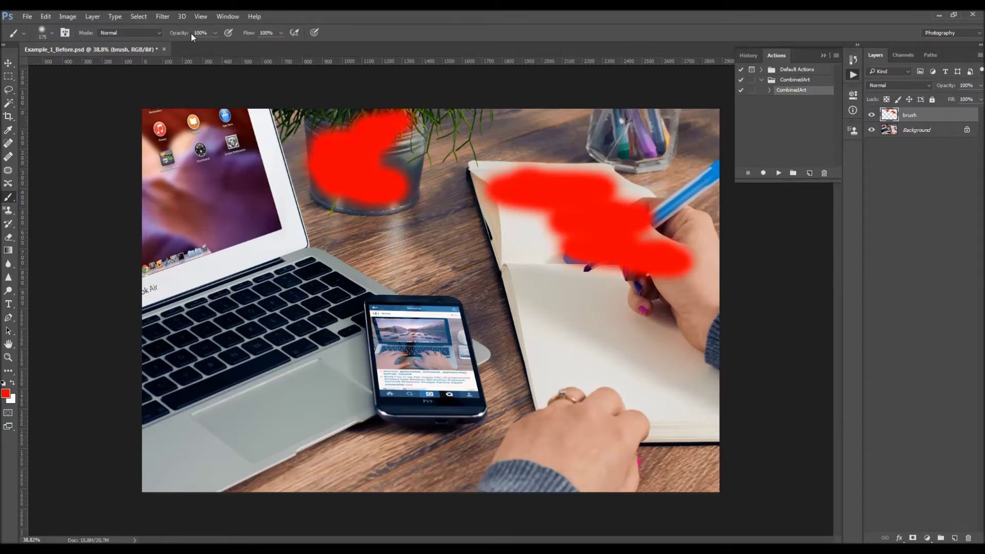
{"action": "left_click_drag", "start_coordinate": [192, 33], "coordinate": [173, 38]}
{"action": "key", "text": "c"}
{"action": "key", "text": "v"}
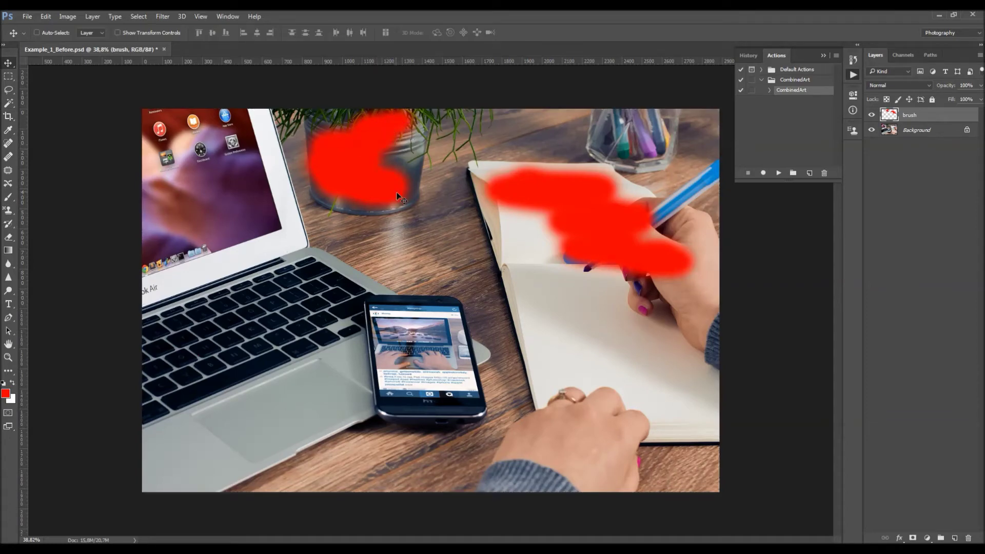
{"action": "key", "text": "b"}
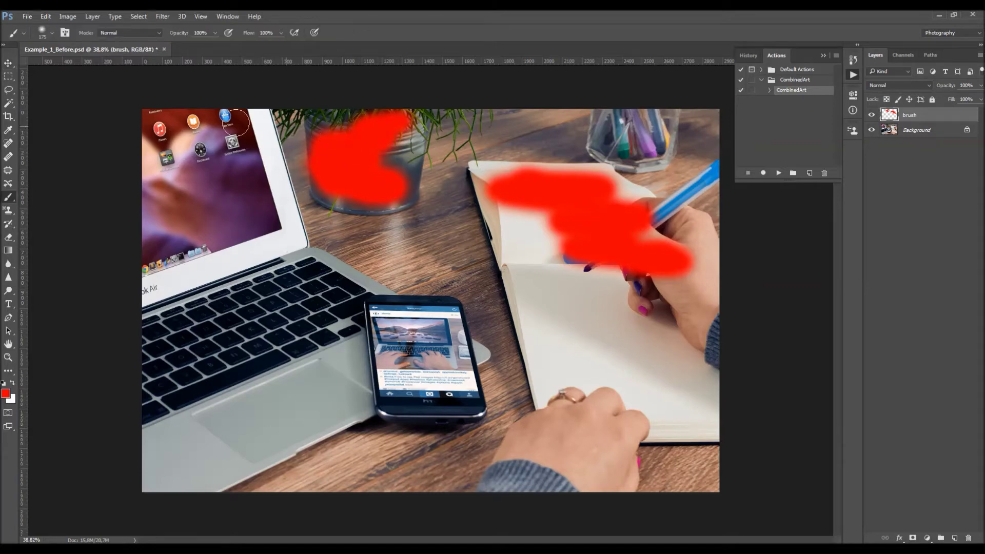
{"action": "key", "text": "6"}
{"action": "key", "text": "5"}
{"action": "key", "text": "2"}
{"action": "key", "text": "v"}
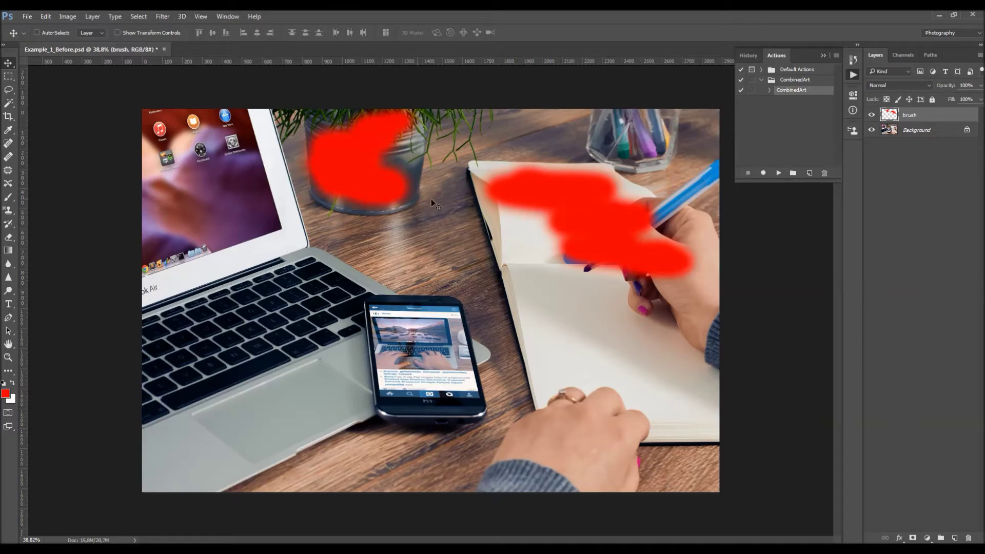
Close Example_1_Before.psd without saving and open Example_1_Brushed from the Desktop.
{"action": "left_click", "coordinate": [165, 50]}
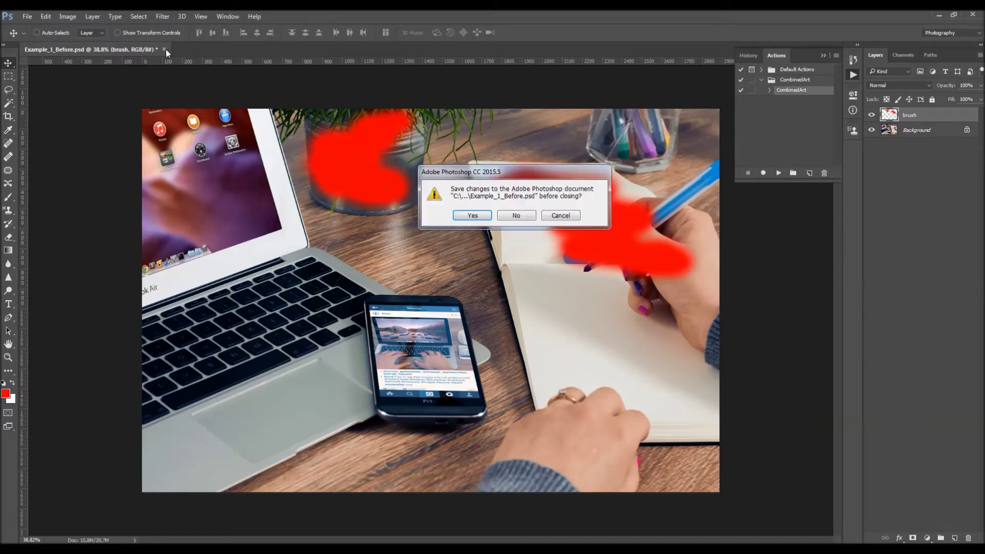
{"action": "key", "text": "n"}
{"action": "left_click", "coordinate": [27, 17]}
{"action": "left_click", "coordinate": [37, 37]}
{"action": "scroll", "coordinate": [354, 197], "scroll_direction": "down", "scroll_amount": 5}
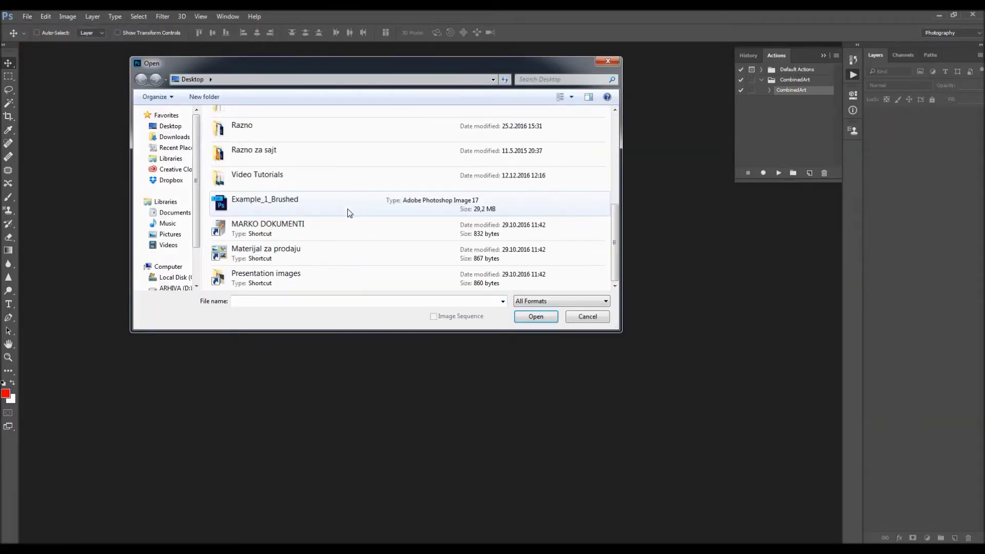
{"action": "double_click", "coordinate": [295, 205]}
{"action": "left_click_drag", "start_coordinate": [525, 220], "coordinate": [547, 222]}
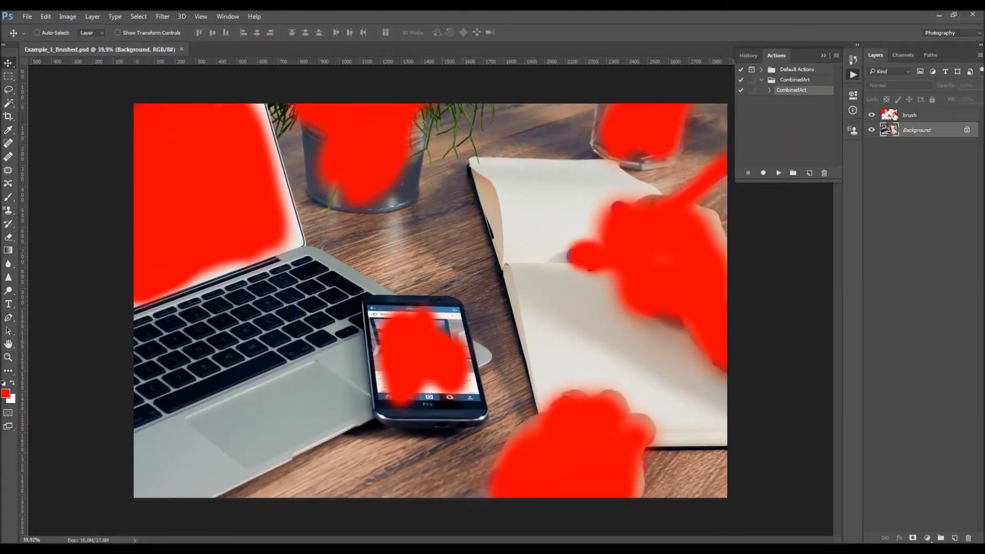
Select the brush layer, check the photo with its red paint switched off and on, and run the CombinedArt action.
{"action": "left_click", "coordinate": [896, 116]}
{"action": "left_click", "coordinate": [872, 117]}
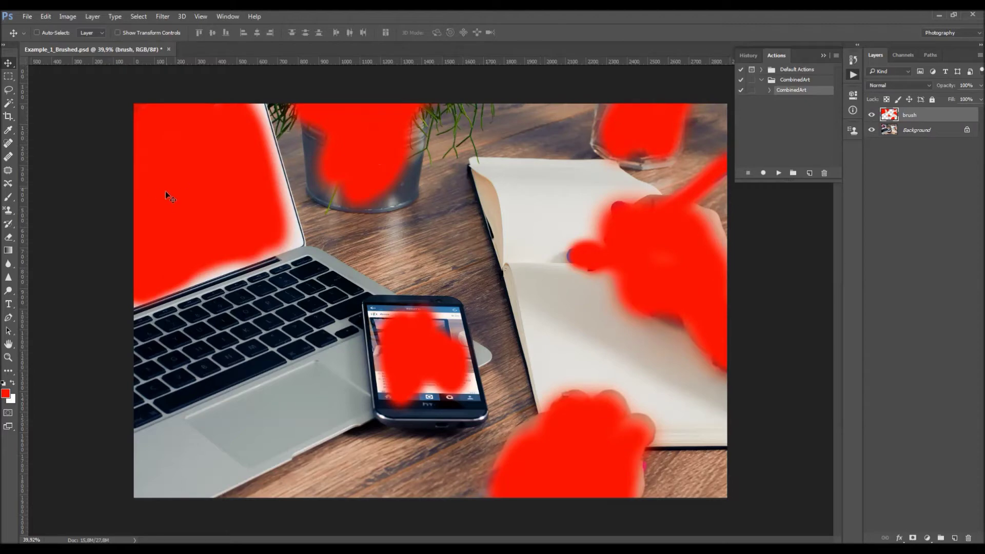
{"action": "left_click", "coordinate": [871, 116]}
{"action": "left_click", "coordinate": [871, 116]}
{"action": "left_click", "coordinate": [778, 172]}
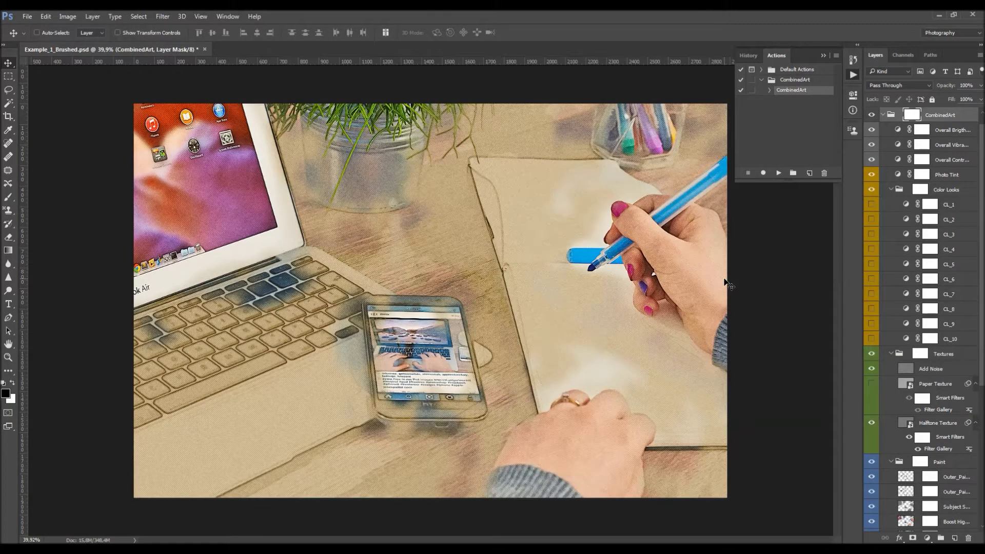
Collapse the list of actions, widen the layer list to show full names and look through the generated layers.
{"action": "left_click", "coordinate": [824, 55]}
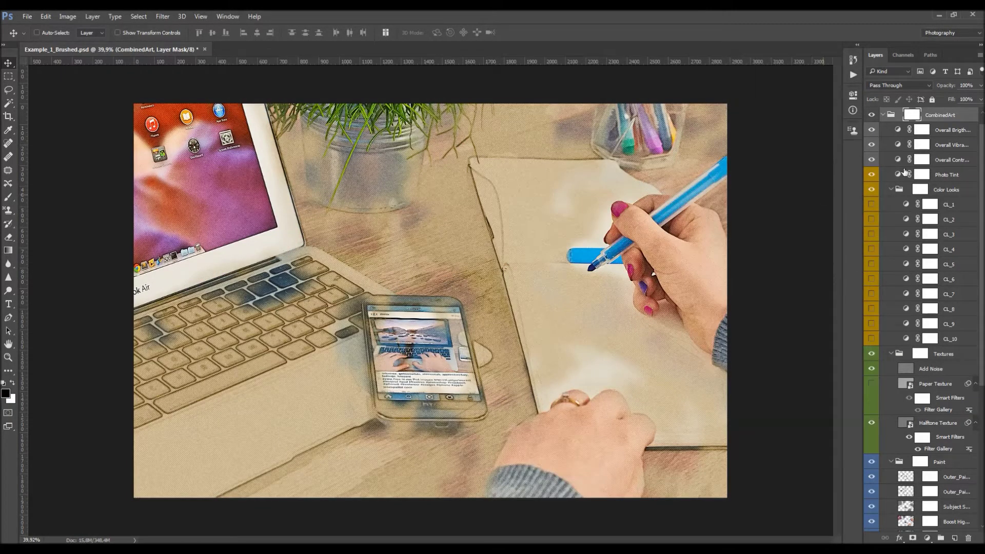
{"action": "left_click_drag", "start_coordinate": [861, 157], "coordinate": [829, 153]}
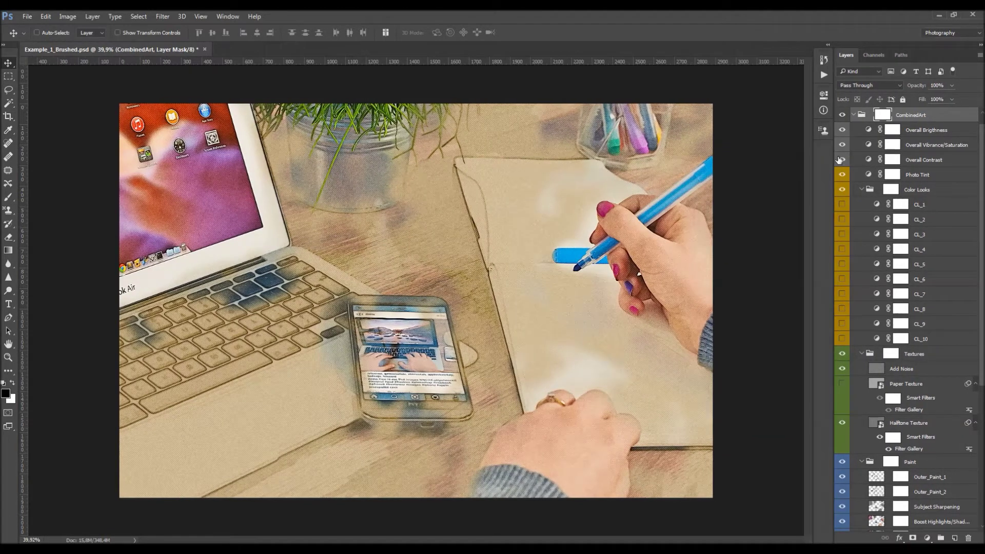
{"action": "scroll", "coordinate": [888, 186], "scroll_direction": "down", "scroll_amount": 5}
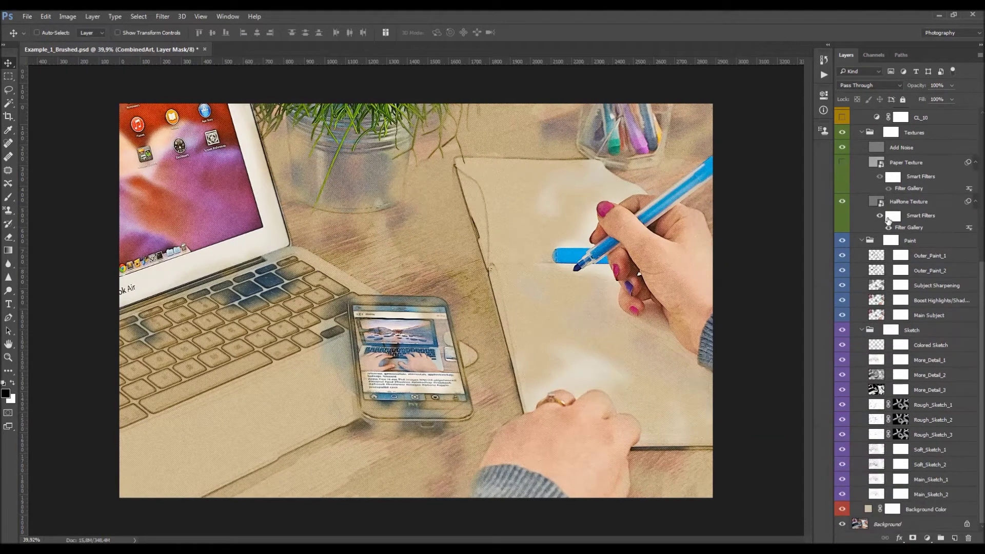
{"action": "scroll", "coordinate": [891, 199], "scroll_direction": "up", "scroll_amount": 5}
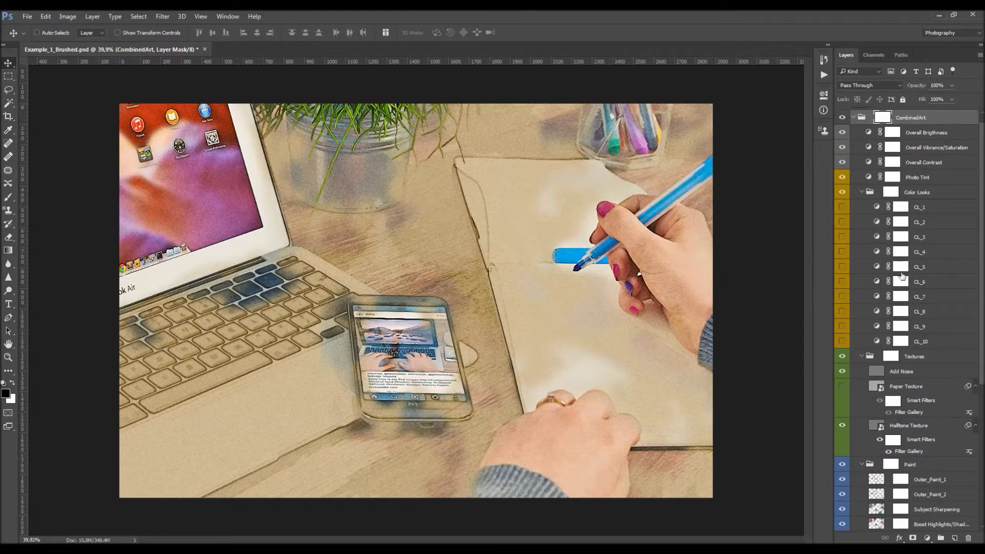
{"action": "scroll", "coordinate": [902, 264], "scroll_direction": "up", "scroll_amount": 1}
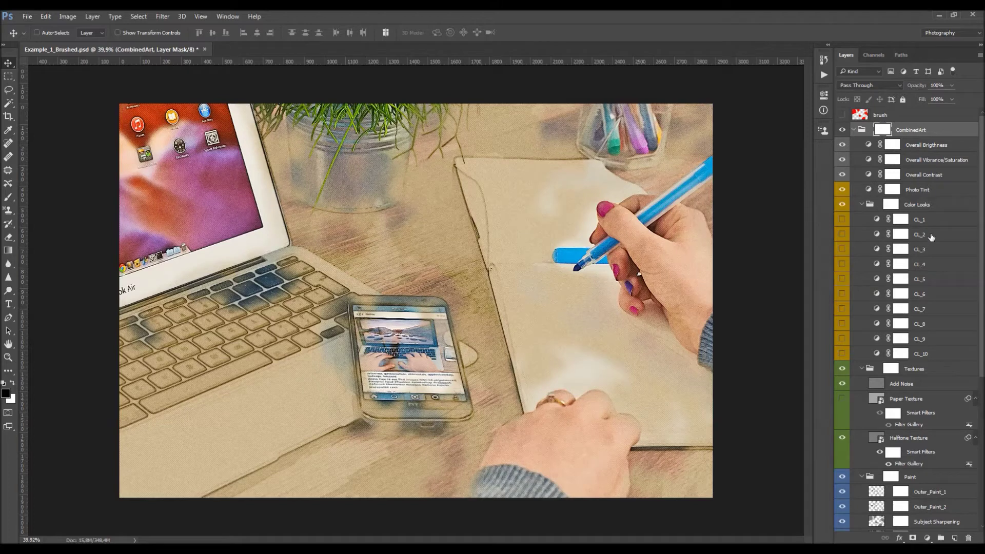
Collapse all groups inside CombinedArt and leave only the main CombinedArt group expanded.
{"action": "key", "text": "ctrl"}
{"action": "left_click_drag", "start_coordinate": [906, 213], "coordinate": [925, 132]}
{"action": "left_click", "coordinate": [854, 130], "text": "ctrl"}
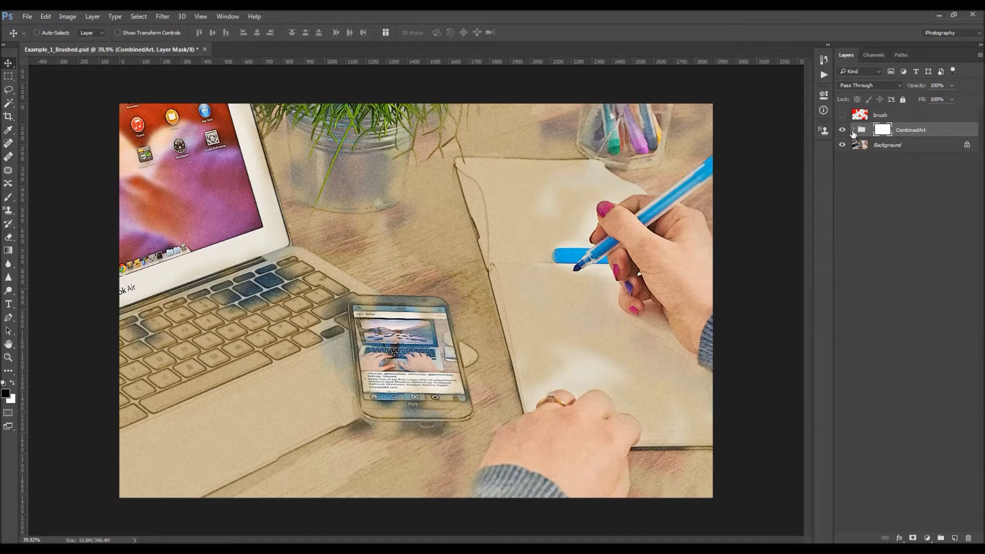
{"action": "left_click", "coordinate": [854, 131]}
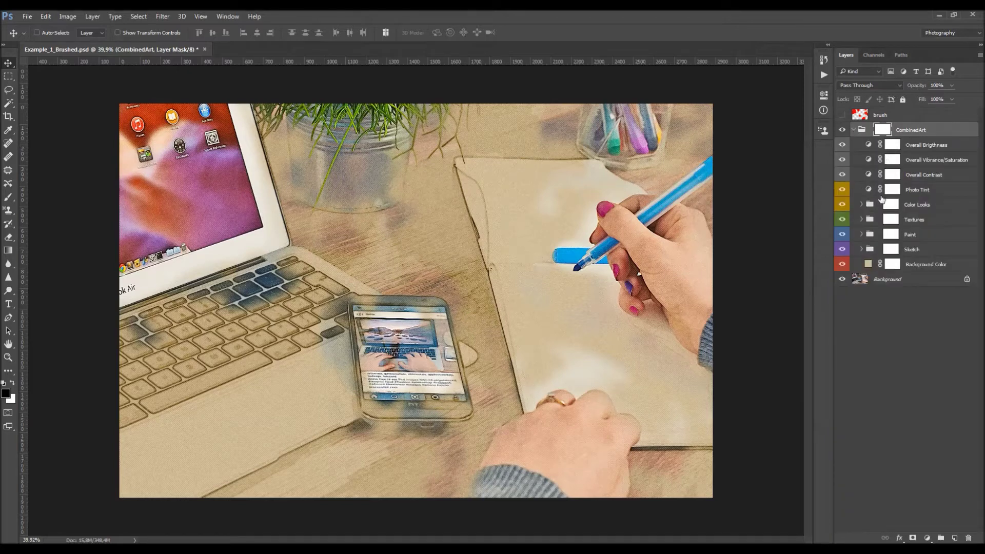
Select the brush layer, make it visible and collapse the CombinedArt group.
{"action": "left_click", "coordinate": [865, 116]}
{"action": "left_click", "coordinate": [841, 115]}
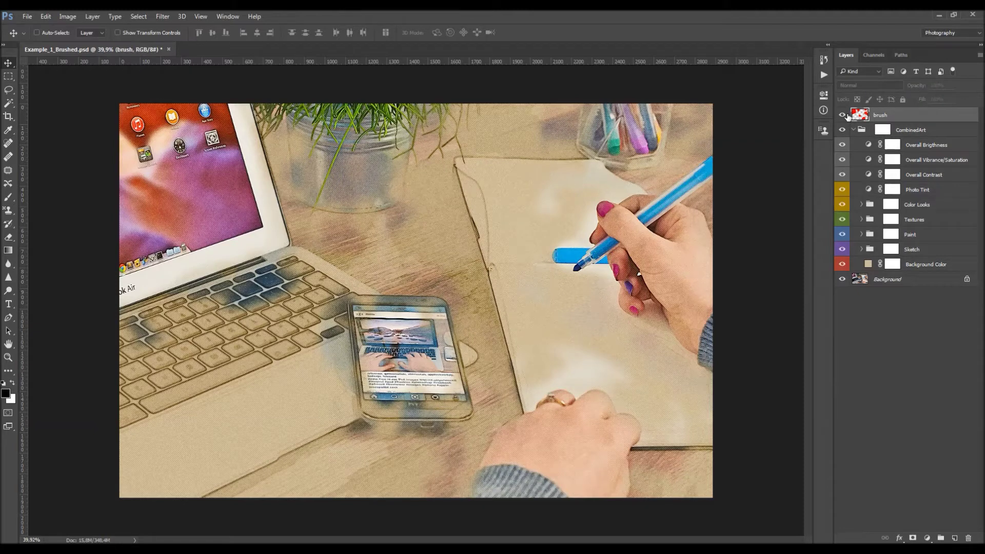
{"action": "left_click", "coordinate": [852, 131]}
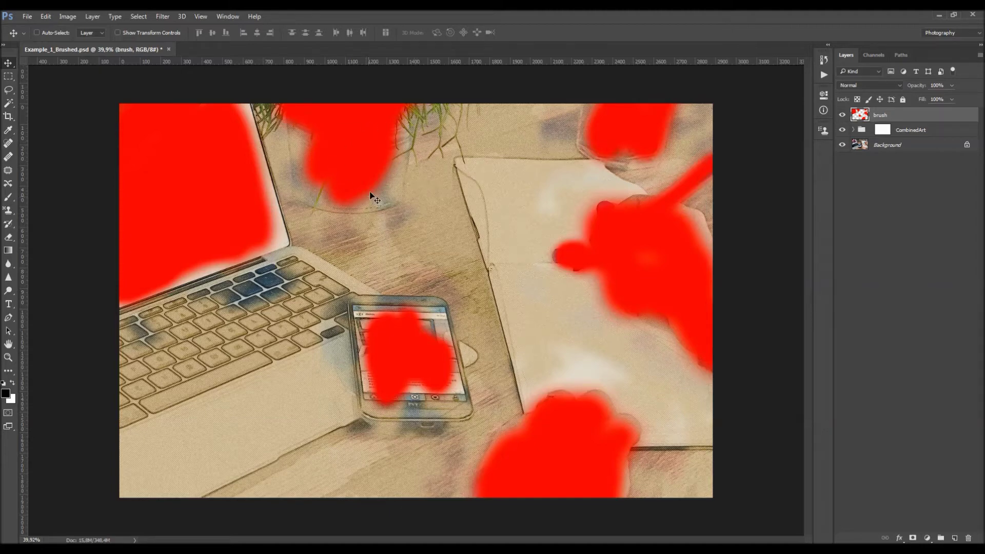
Try erasing part of the red paint over the plant pot on the brush layer and undo the stroke.
{"action": "key", "text": "e"}
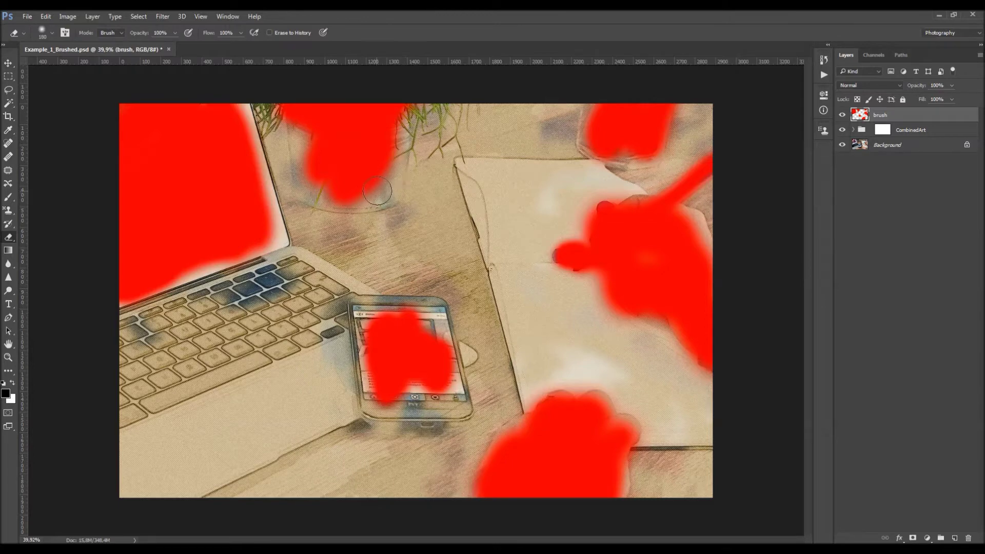
{"action": "mouse_move", "coordinate": [374, 137]}
{"action": "left_mouse_down"}
{"action": "mouse_move", "coordinate": [370, 161]}
{"action": "mouse_move", "coordinate": [381, 175]}
{"action": "left_mouse_up"}
{"action": "key", "text": "ctrl+alt+z"}
{"action": "key", "text": "ctrl+alt+z"}
{"action": "key", "text": "v"}
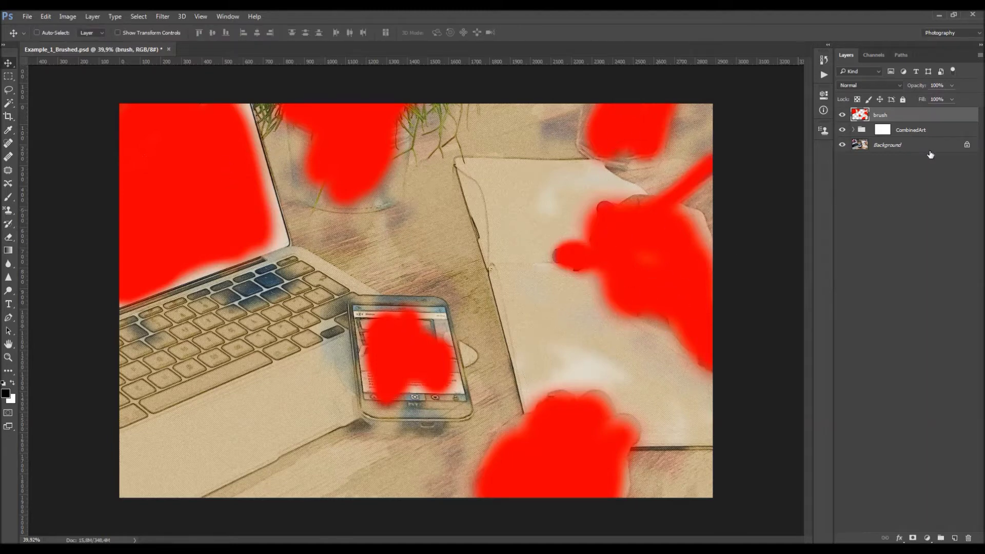
{"action": "left_click", "coordinate": [913, 131]}
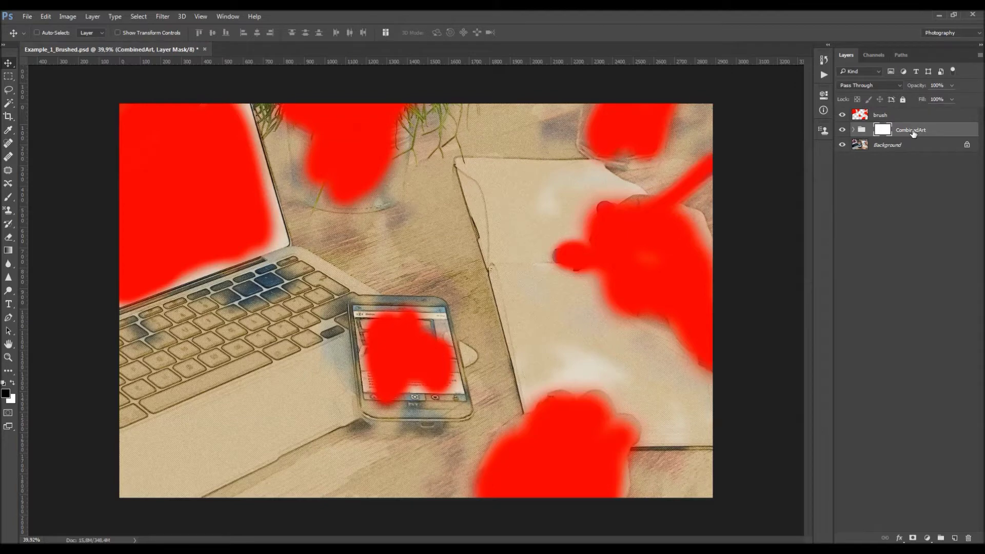
{"action": "left_click", "coordinate": [902, 118]}
{"action": "key", "text": "b"}
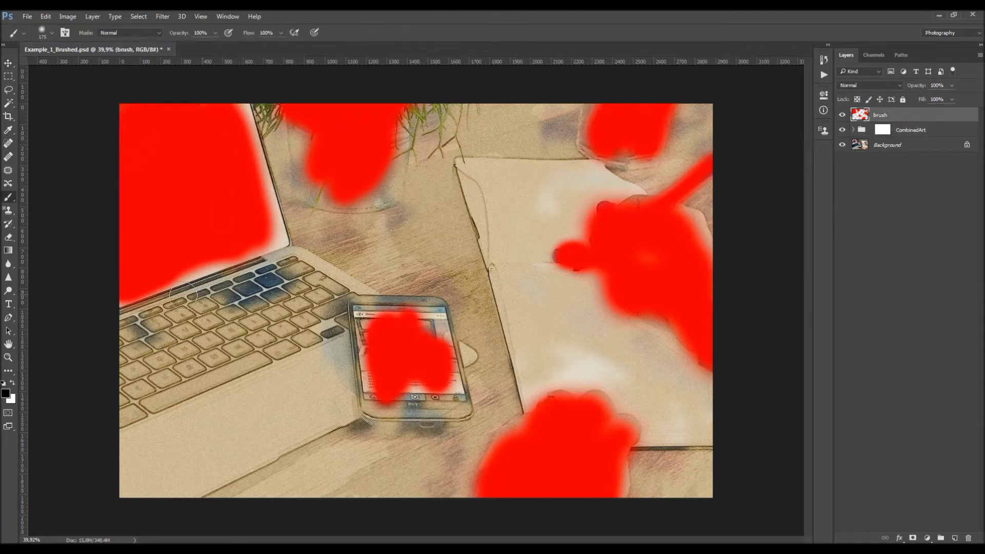
{"action": "key", "text": "e"}
{"action": "key", "text": "v"}
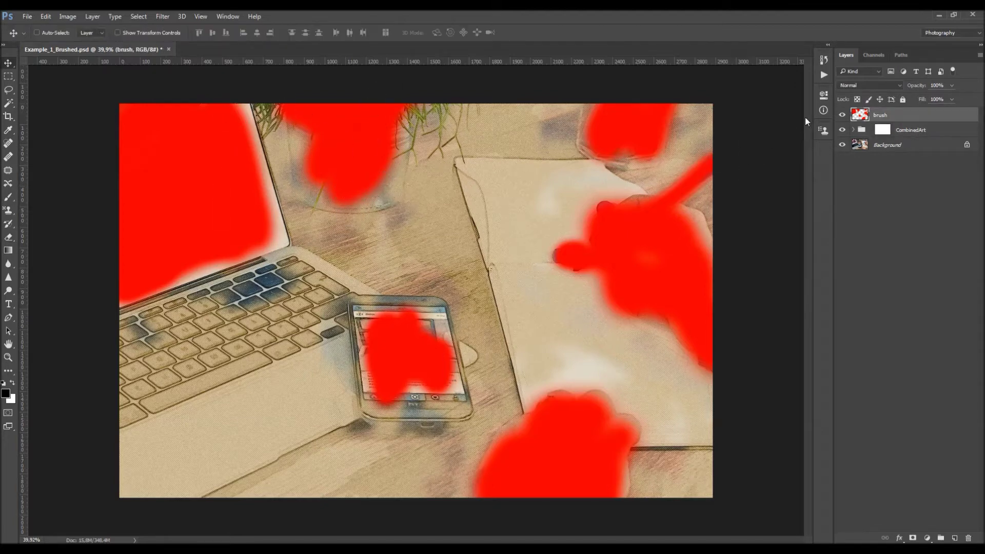
Hide the brush layer, expand the CombinedArt group and select it.
{"action": "left_click", "coordinate": [842, 115]}
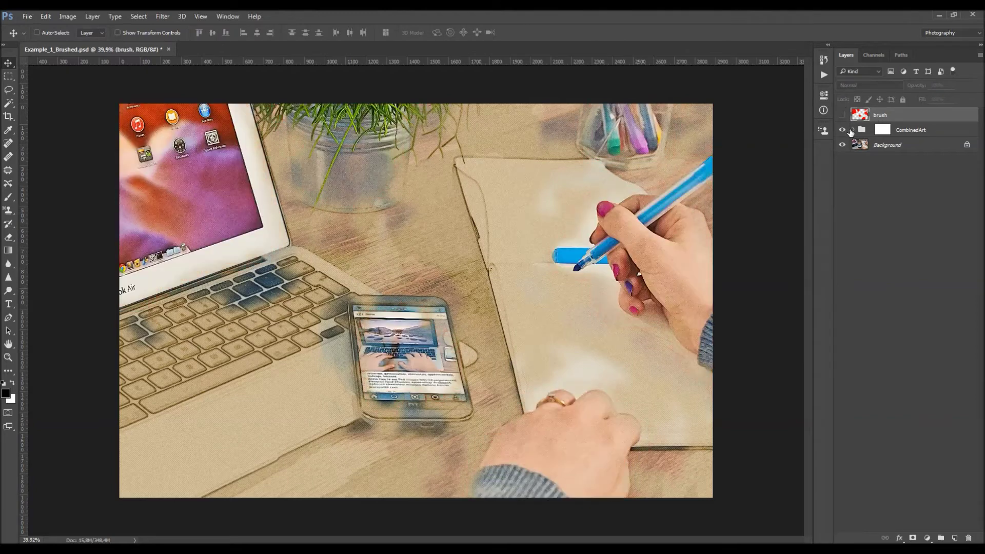
{"action": "left_click", "coordinate": [853, 130]}
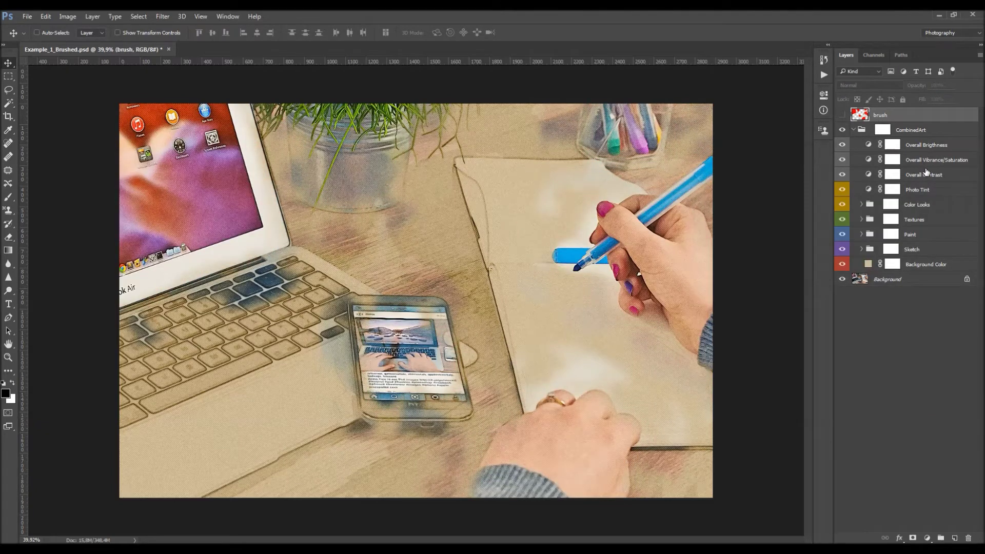
{"action": "left_click", "coordinate": [924, 130]}
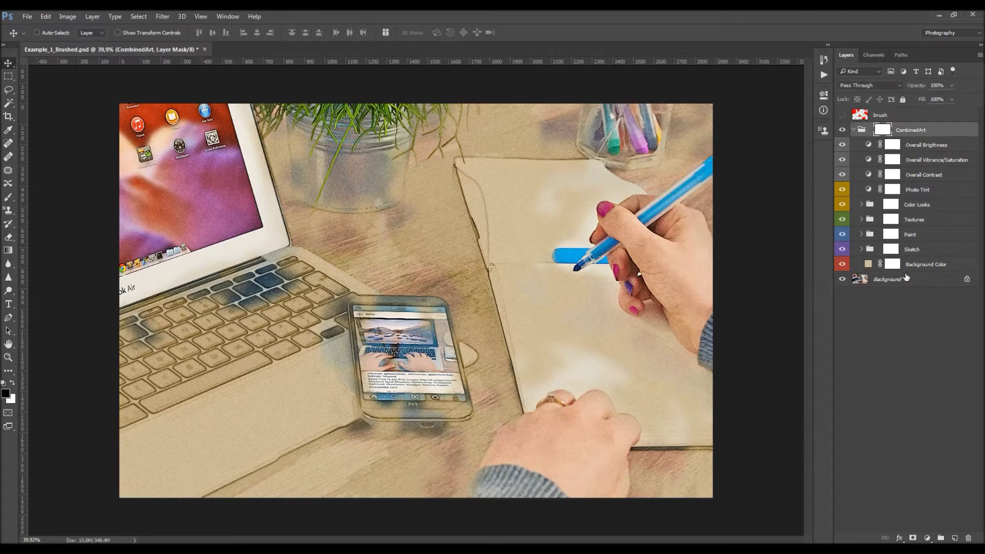
Select the Background Color layer and switch its visibility off and on to compare the artwork with and without it.
{"action": "left_click", "coordinate": [938, 268]}
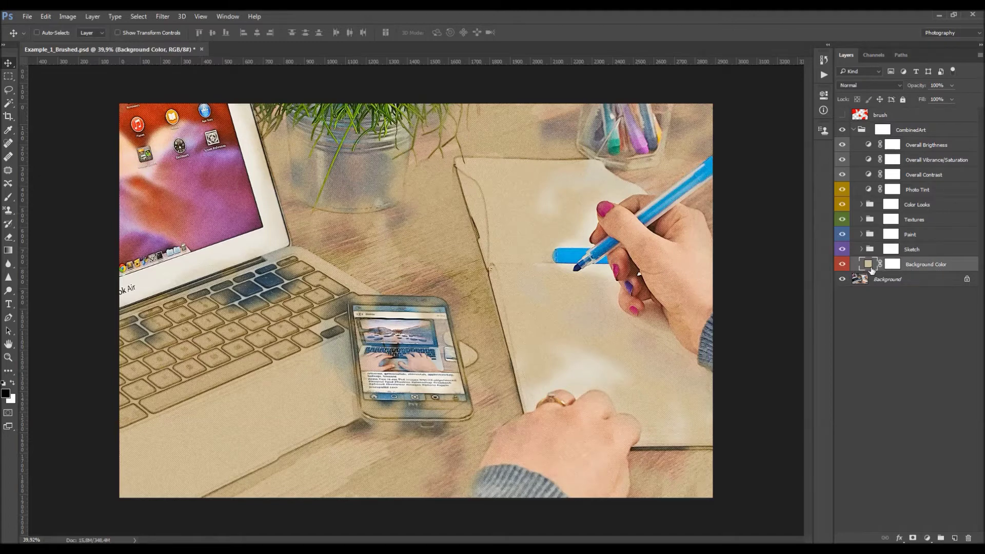
{"action": "left_click", "coordinate": [841, 265]}
{"action": "left_click", "coordinate": [841, 264]}
{"action": "left_click", "coordinate": [841, 265]}
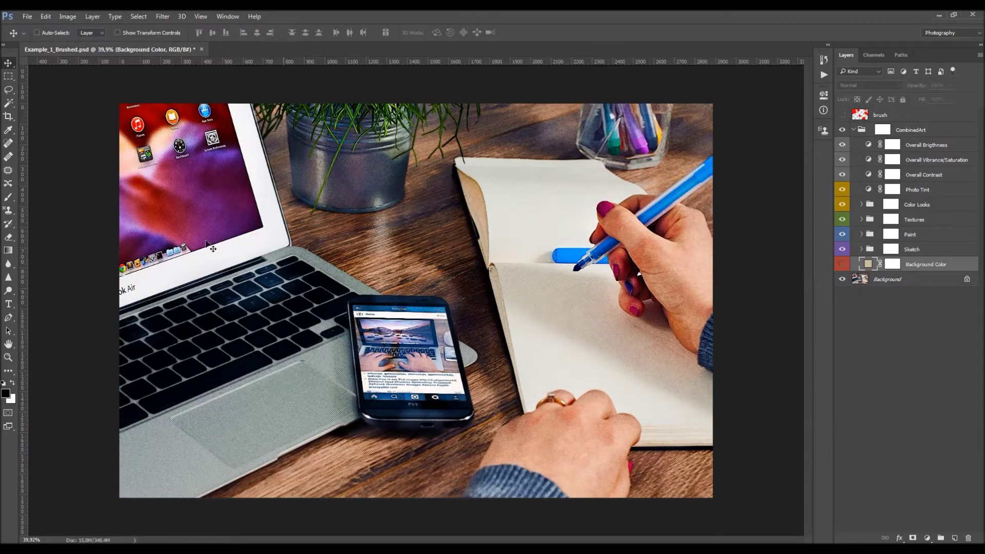
{"action": "left_click", "coordinate": [841, 265]}
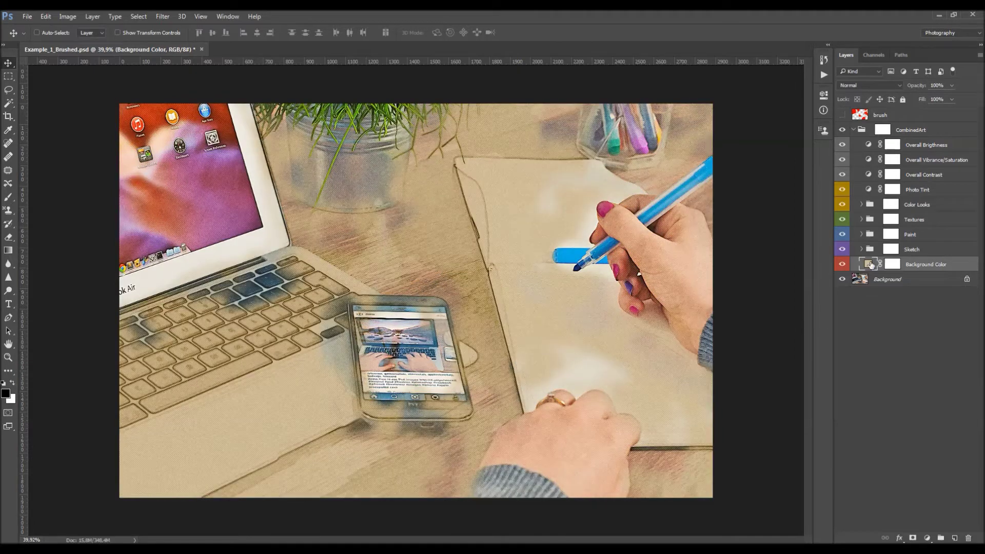
Try a muted red (b57676) as the fill of the Background Color layer and discard the change.
{"action": "double_click", "coordinate": [868, 265]}
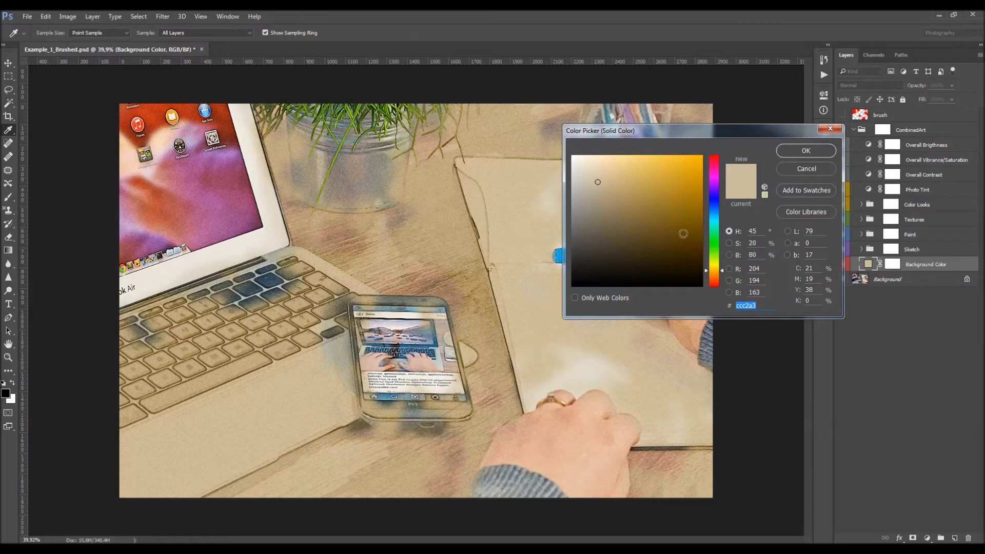
{"action": "left_click", "coordinate": [714, 273]}
{"action": "left_click", "coordinate": [715, 280]}
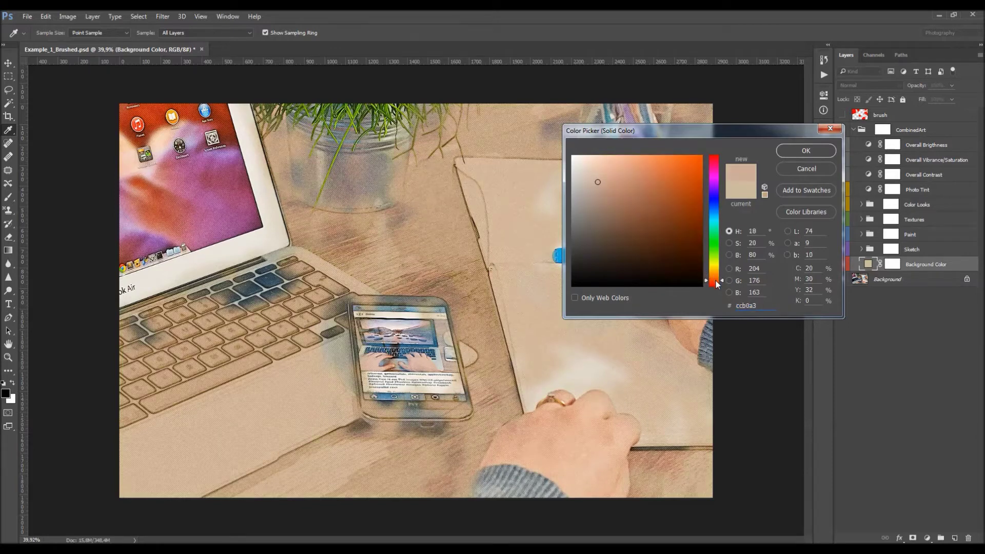
{"action": "left_click_drag", "start_coordinate": [717, 284], "coordinate": [718, 130]}
{"action": "left_click", "coordinate": [617, 193]}
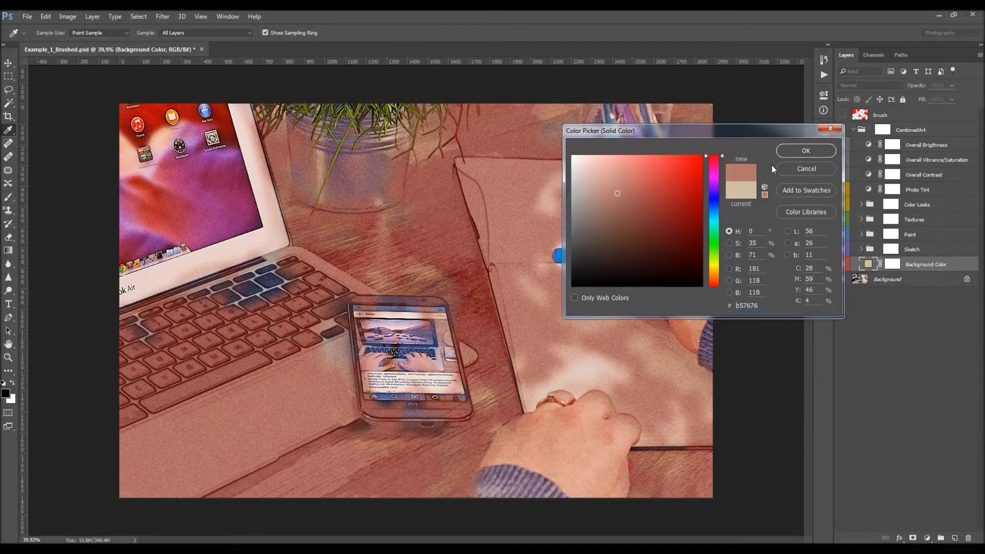
{"action": "left_click", "coordinate": [782, 168]}
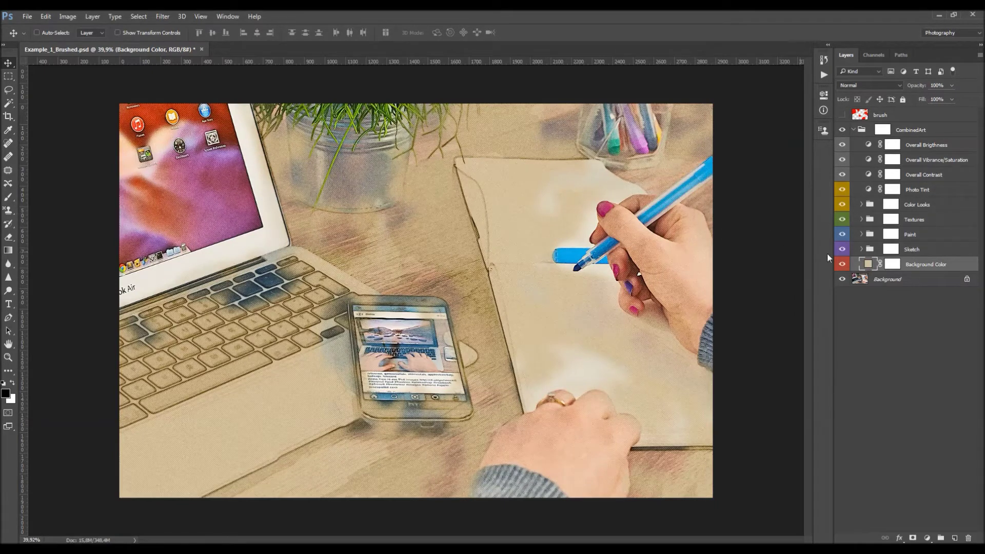
Select the Sketch group and switch its visibility off and on to examine what it contributes to the artwork.
{"action": "left_click", "coordinate": [913, 251]}
{"action": "left_click", "coordinate": [845, 249]}
{"action": "left_click", "coordinate": [845, 250]}
{"action": "left_click", "coordinate": [845, 249]}
{"action": "left_click", "coordinate": [845, 249]}
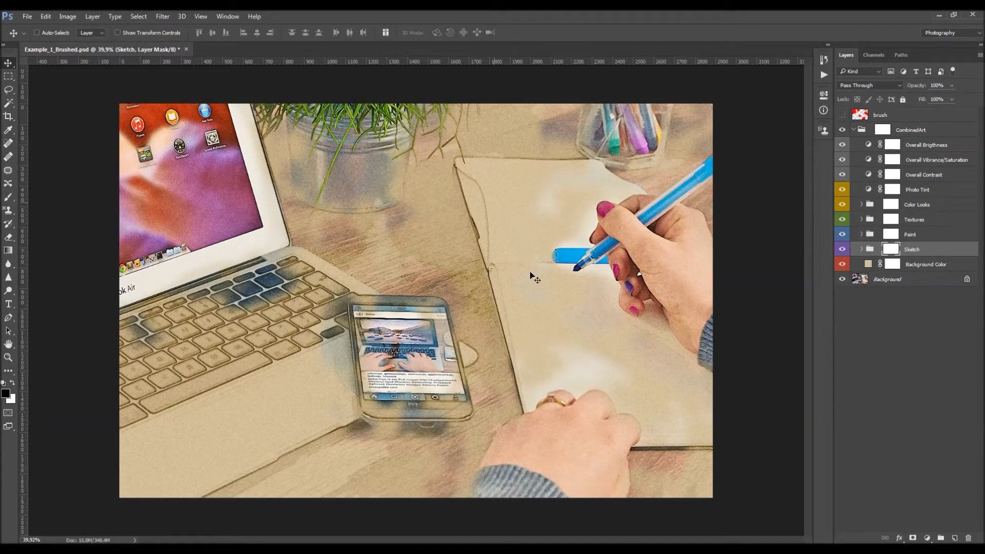
{"action": "left_click", "coordinate": [842, 249]}
{"action": "left_click", "coordinate": [842, 250]}
Hide the Paint group and switch the Sketch group off and on to examine the sketch effect alone.
{"action": "left_click", "coordinate": [842, 234]}
{"action": "left_click", "coordinate": [842, 235]}
{"action": "left_click", "coordinate": [843, 235]}
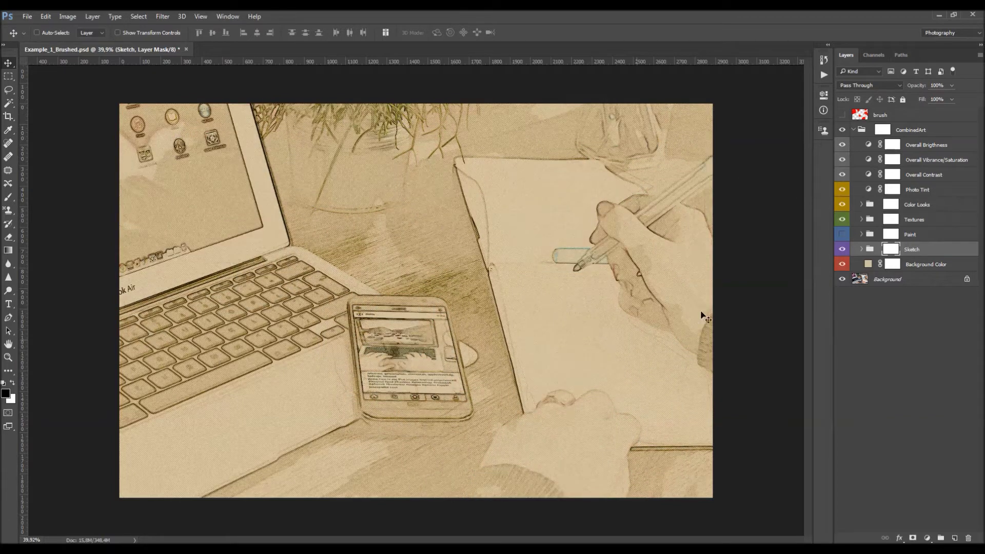
{"action": "left_click", "coordinate": [842, 249]}
{"action": "left_click", "coordinate": [842, 249]}
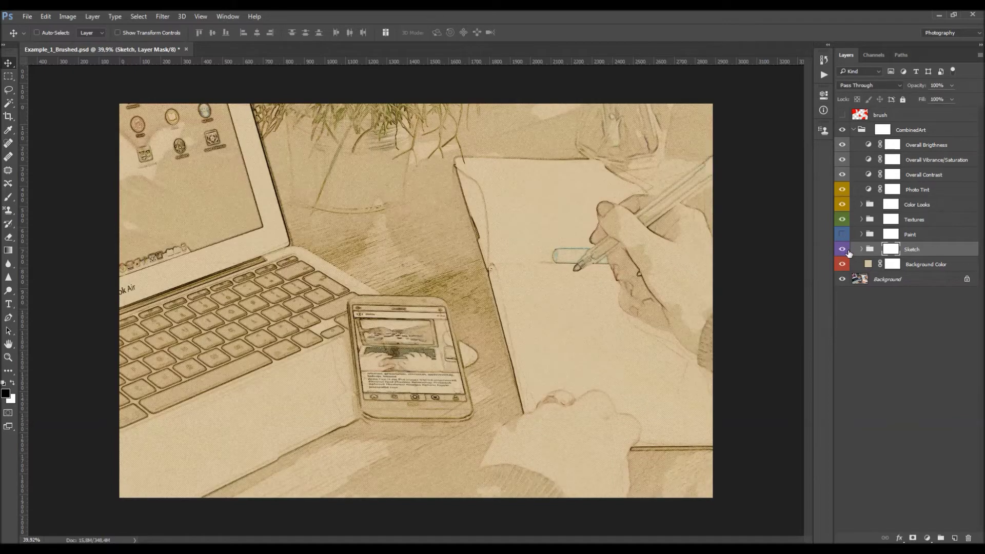
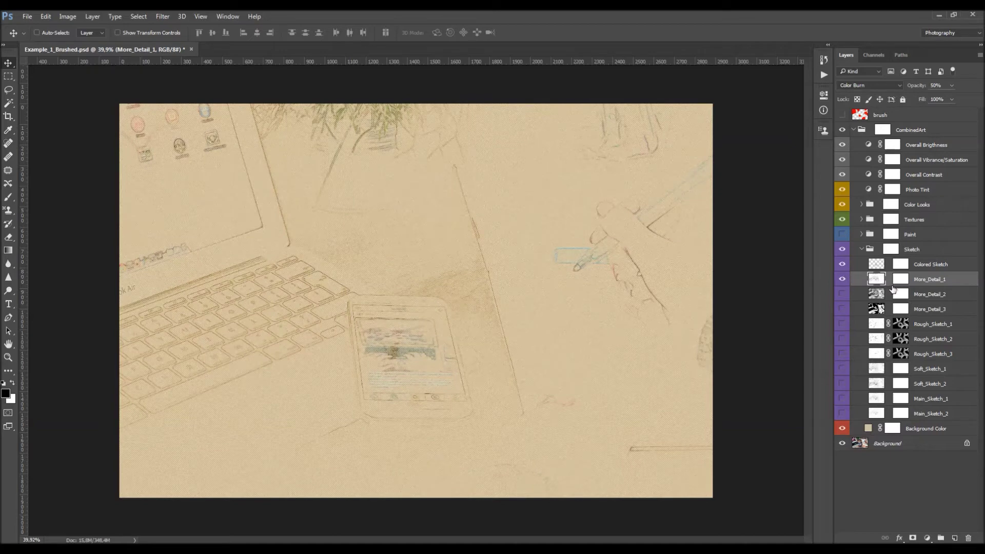
Vary the opacity of More_Detail_1, and show the More_Detail_2 layer and try its opacity between 0% and 100%.
{"action": "left_click_drag", "start_coordinate": [922, 86], "coordinate": [920, 88]}
{"action": "left_click", "coordinate": [928, 298]}
{"action": "left_click", "coordinate": [842, 294]}
{"action": "left_click_drag", "start_coordinate": [919, 86], "coordinate": [916, 88]}
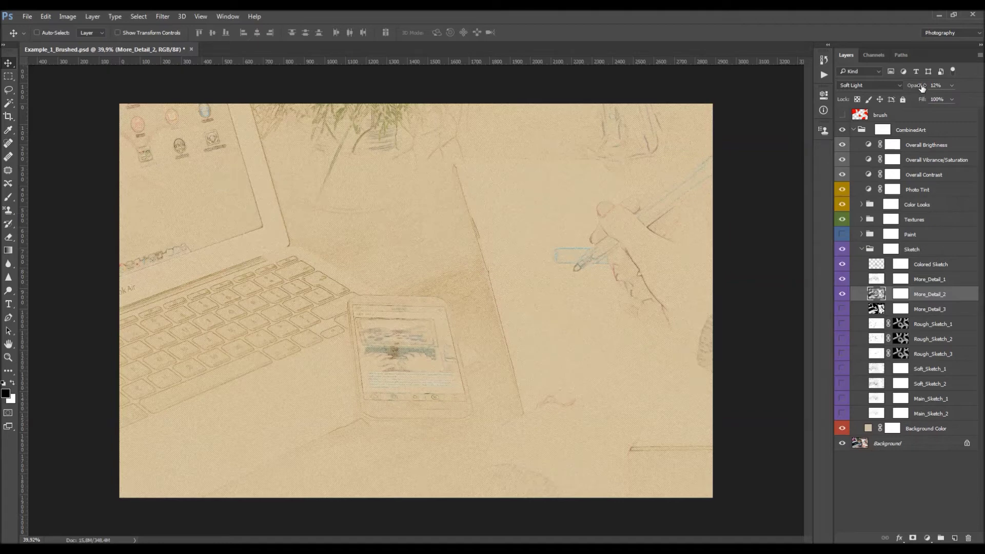
{"action": "left_click_drag", "start_coordinate": [921, 87], "coordinate": [983, 114]}
{"action": "left_click", "coordinate": [952, 85]}
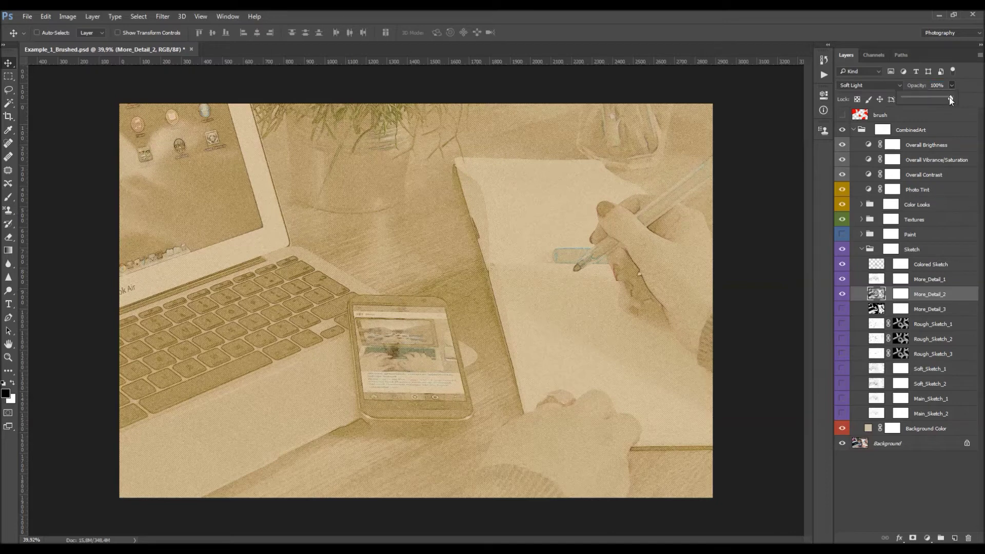
{"action": "left_click_drag", "start_coordinate": [919, 86], "coordinate": [984, 120]}
{"action": "type", "text": "7"}
{"action": "key", "text": "Return"}
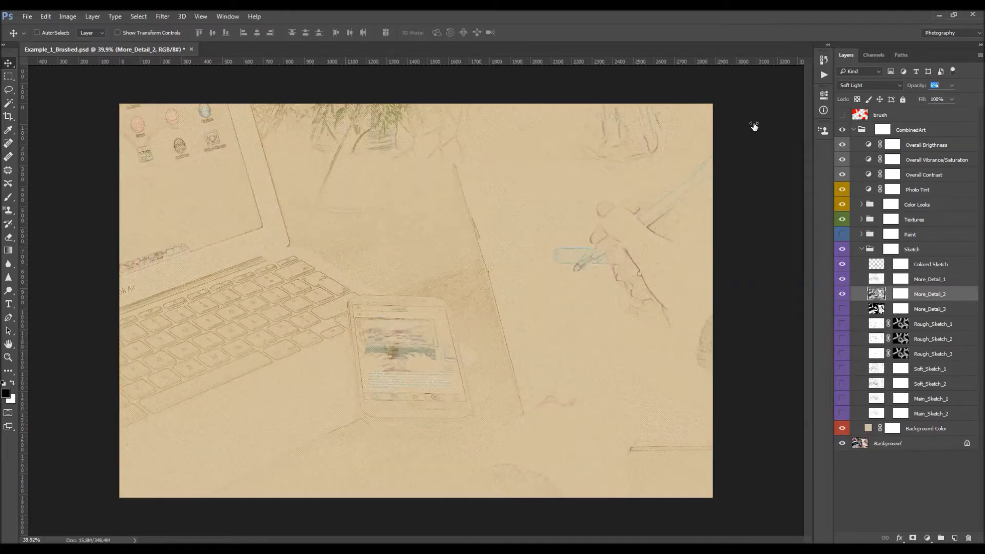
{"action": "left_click_drag", "start_coordinate": [753, 125], "coordinate": [753, 124]}
Show the More_Detail_3 layer in the Sketch group and vary its opacity to judge the added shading.
{"action": "left_click", "coordinate": [923, 310]}
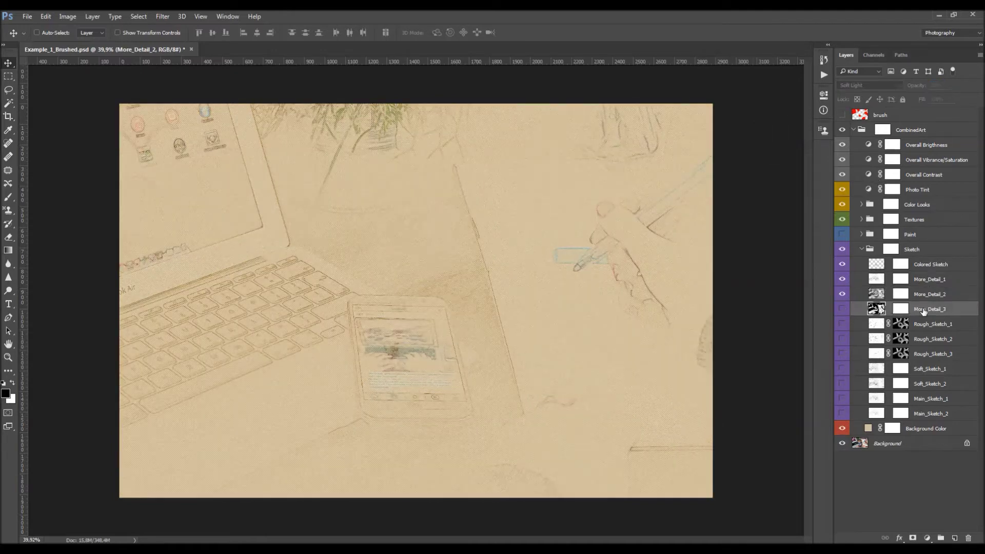
{"action": "left_click", "coordinate": [842, 309]}
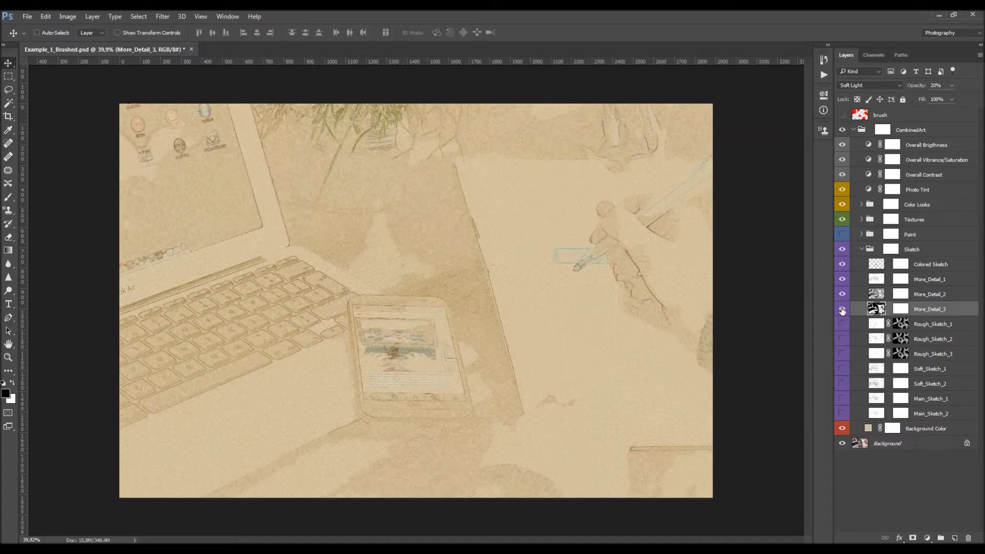
{"action": "left_click_drag", "start_coordinate": [916, 86], "coordinate": [914, 89]}
Show the Rough_Sketch_1, Rough_Sketch_2 and Rough_Sketch_3 layers in the Sketch group.
{"action": "left_click", "coordinate": [930, 326]}
{"action": "left_click", "coordinate": [843, 323]}
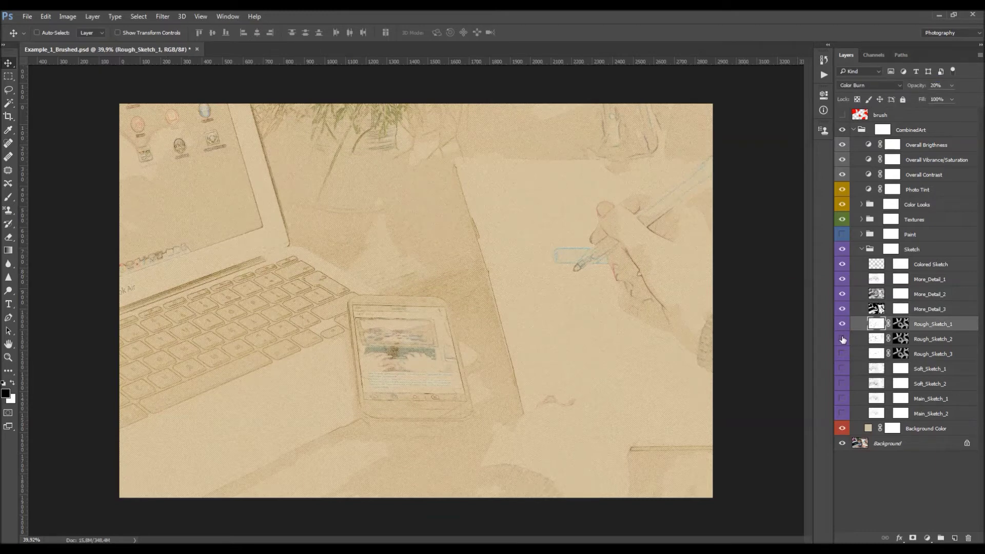
{"action": "left_click", "coordinate": [842, 339]}
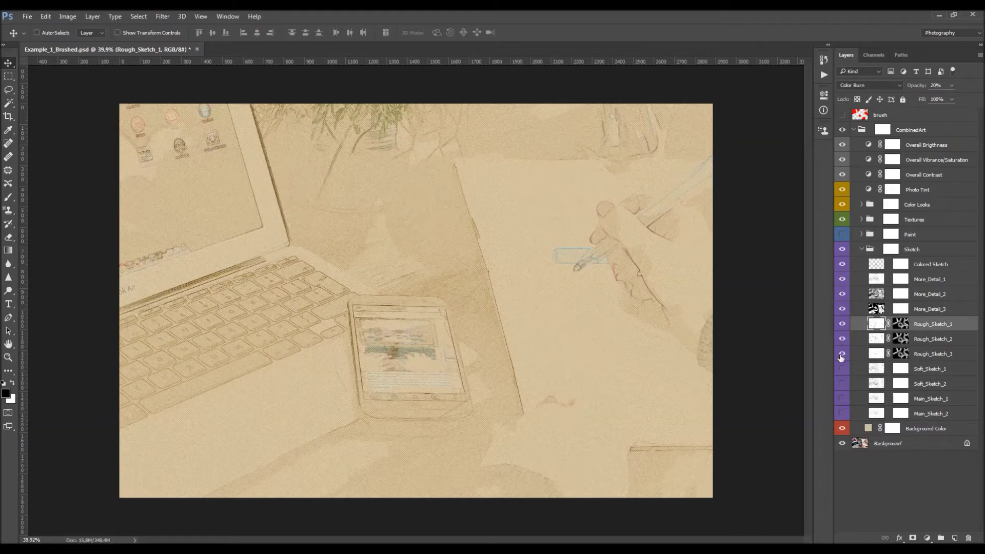
Try a different opacity on Rough_Sketch_3 and undo it, and try the Rough_Sketch_2 layer at 100% opacity.
{"action": "left_click", "coordinate": [896, 354]}
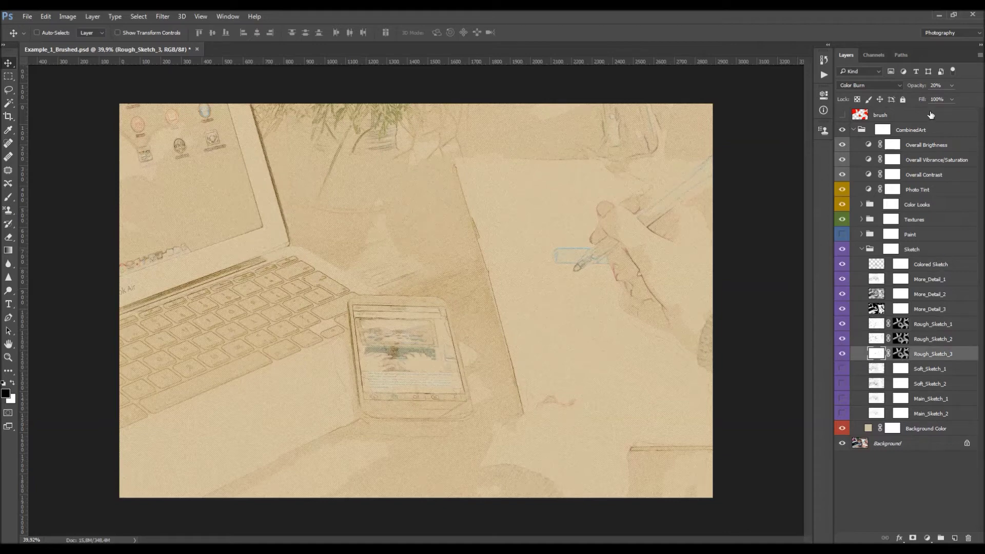
{"action": "mouse_move", "coordinate": [892, 93]}
{"action": "left_mouse_down"}
{"action": "mouse_move", "coordinate": [813, 123]}
{"action": "mouse_move", "coordinate": [859, 136]}
{"action": "left_mouse_up"}
{"action": "key", "text": "ctrl+z"}
{"action": "left_click", "coordinate": [921, 339]}
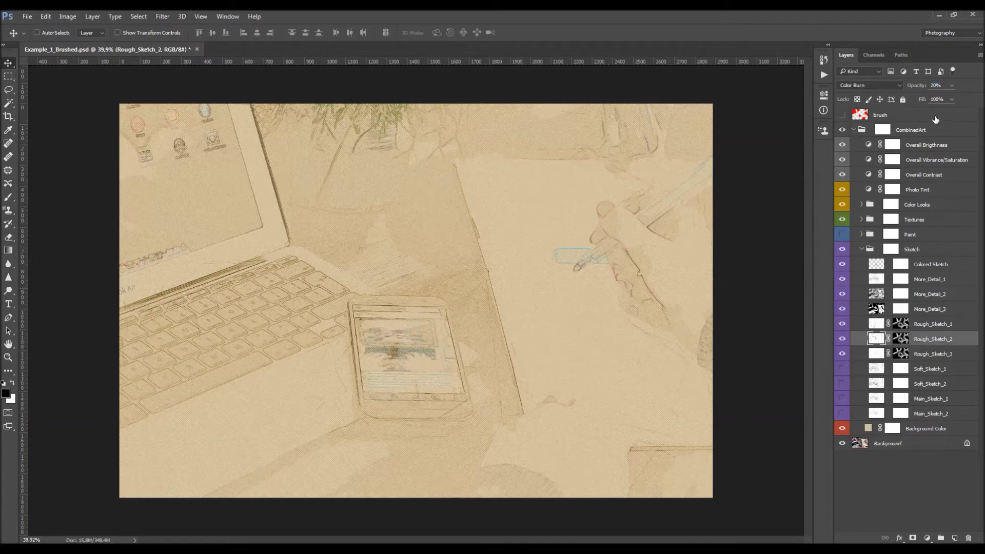
{"action": "left_click_drag", "start_coordinate": [916, 89], "coordinate": [946, 175]}
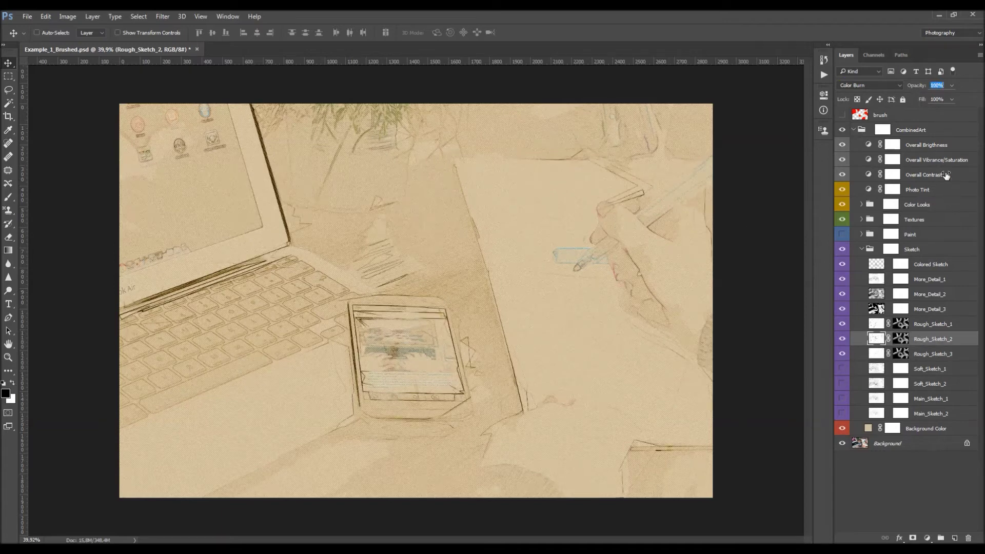
Try Rough_Sketch_1 at 100% opacity, return it to 20%, and switch the layer off and on to compare.
{"action": "left_click", "coordinate": [928, 323]}
{"action": "left_click_drag", "start_coordinate": [984, 88], "coordinate": [984, 90]}
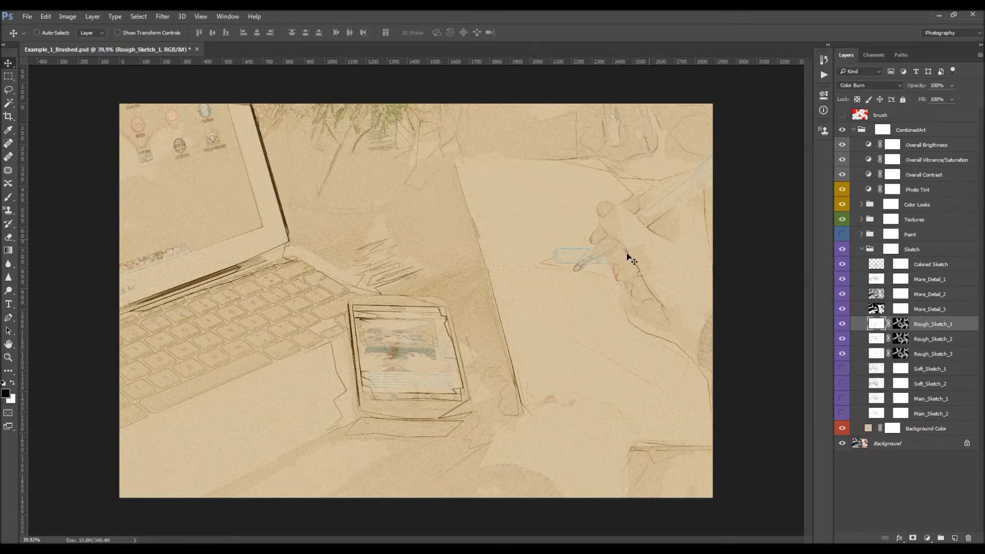
{"action": "key", "text": "2"}
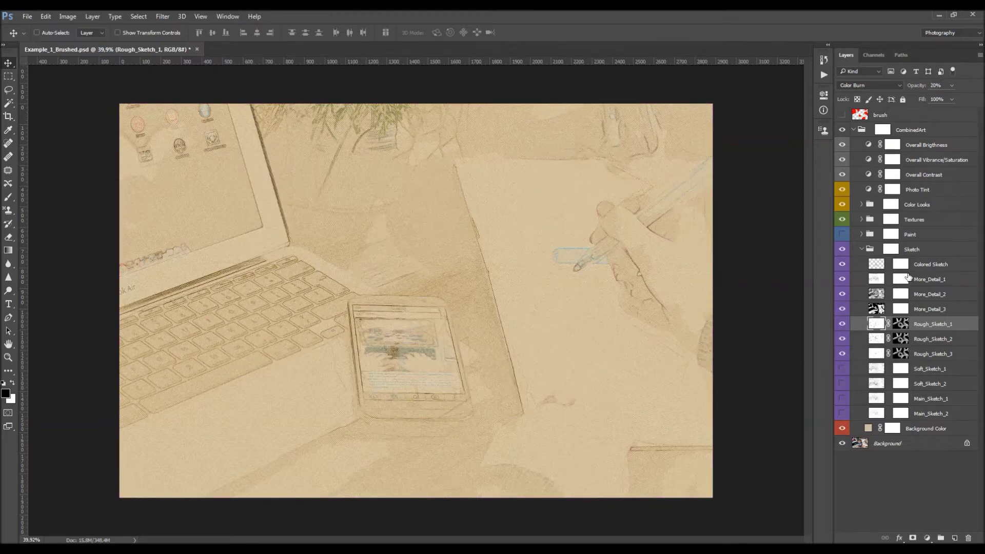
{"action": "left_click", "coordinate": [843, 324]}
{"action": "left_click", "coordinate": [843, 324]}
Show the Soft_Sketch_1 layer and try a higher opacity of about 39%.
{"action": "left_click", "coordinate": [957, 374]}
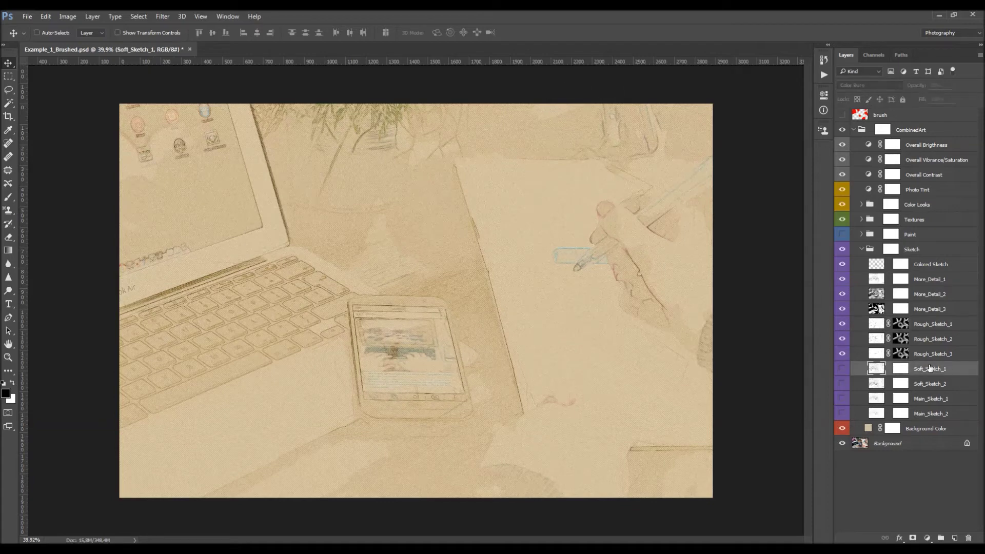
{"action": "left_click", "coordinate": [842, 370]}
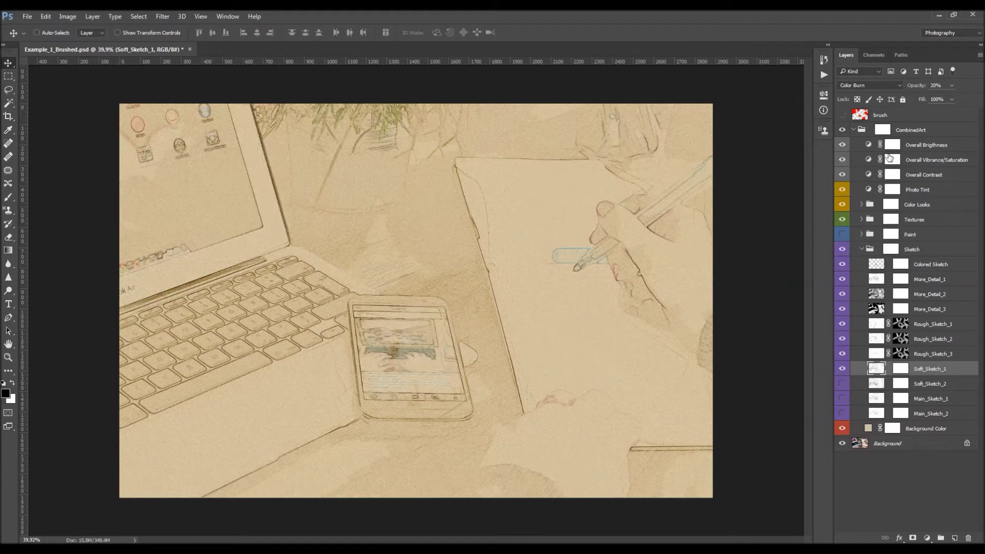
{"action": "left_click_drag", "start_coordinate": [911, 88], "coordinate": [913, 88]}
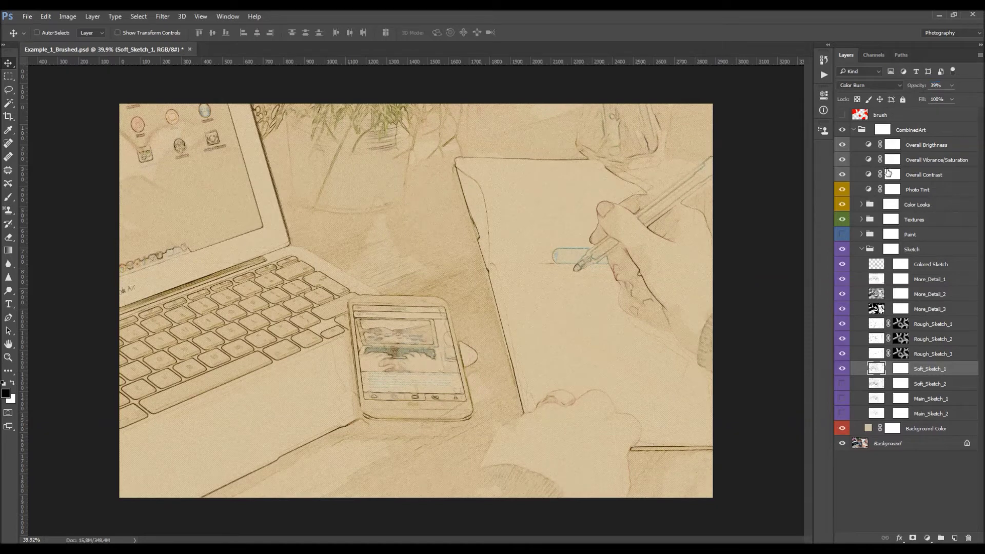
Show the Soft_Sketch_2 layer and vary its opacity to judge the softer sketch lines.
{"action": "left_click", "coordinate": [924, 384]}
{"action": "left_click", "coordinate": [843, 383]}
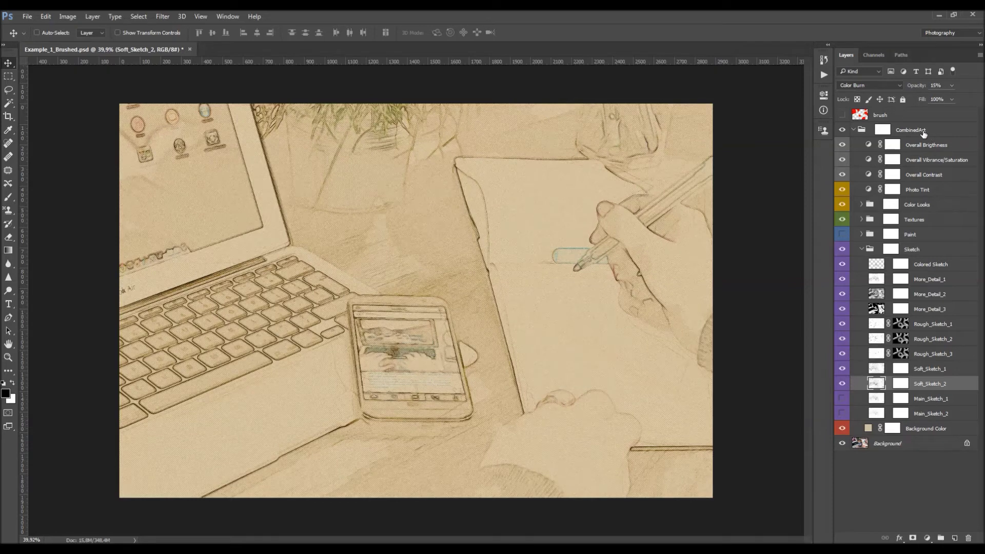
{"action": "left_click_drag", "start_coordinate": [914, 89], "coordinate": [921, 89]}
Show the Main_Sketch_1 and Main_Sketch_2 layers to complete the sketch.
{"action": "left_click", "coordinate": [930, 402]}
{"action": "left_click", "coordinate": [841, 398]}
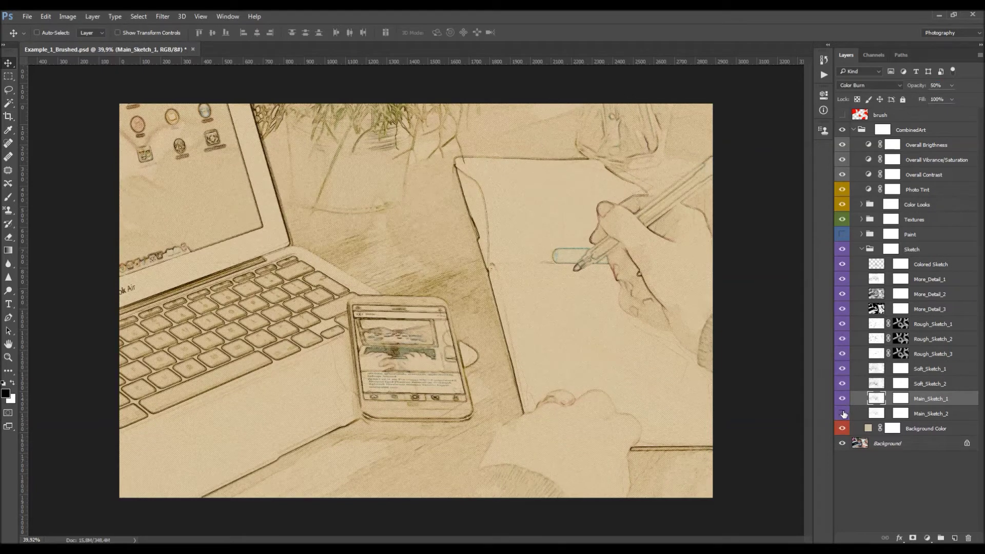
{"action": "left_click", "coordinate": [843, 413]}
{"action": "left_click", "coordinate": [850, 416]}
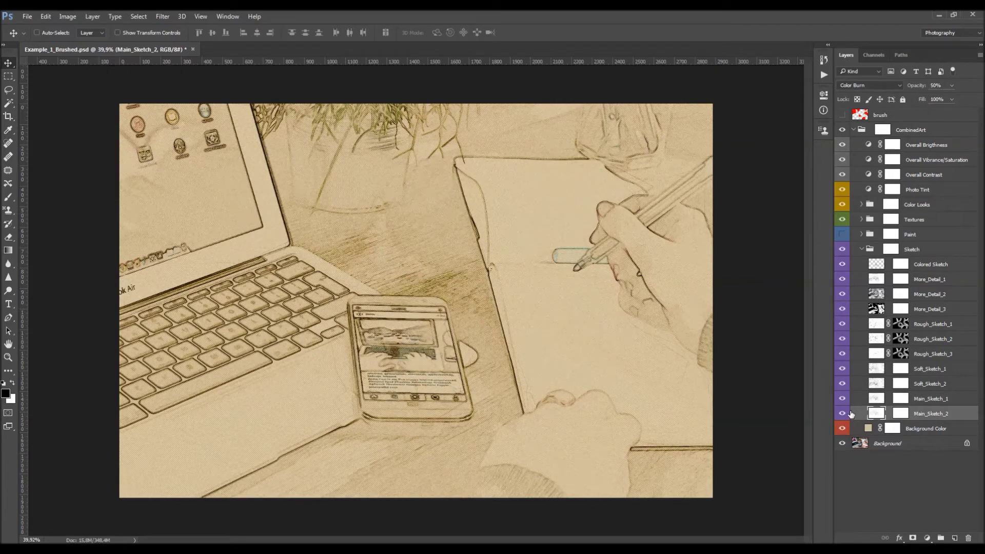
Switch the Sketch group off and on to compare the full sketch effect, and collapse the group.
{"action": "left_click", "coordinate": [845, 250]}
{"action": "left_click", "coordinate": [845, 250]}
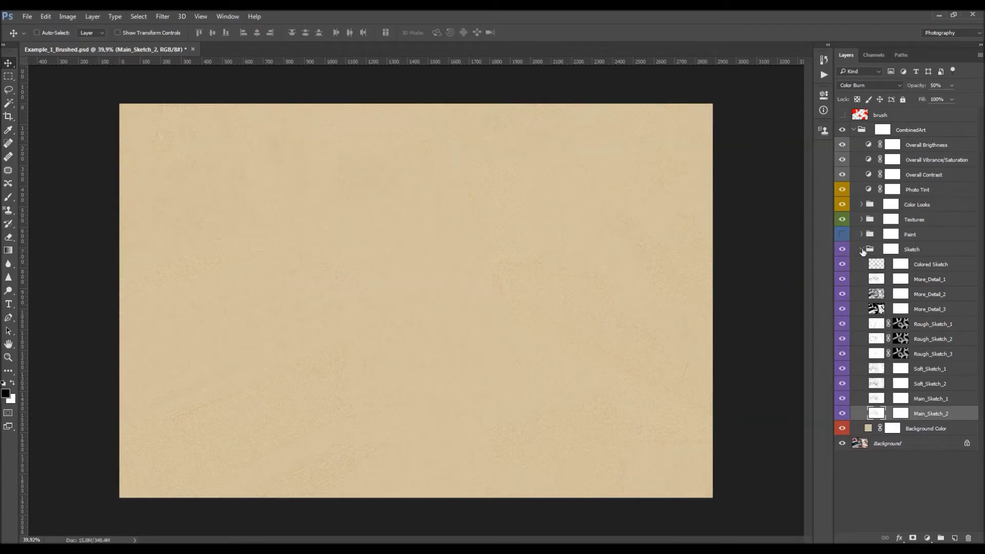
{"action": "left_click", "coordinate": [862, 249]}
{"action": "mouse_move", "coordinate": [844, 251]}
{"action": "left_mouse_down"}
{"action": "mouse_move", "coordinate": [843, 265]}
{"action": "mouse_move", "coordinate": [845, 249]}
{"action": "left_mouse_up"}
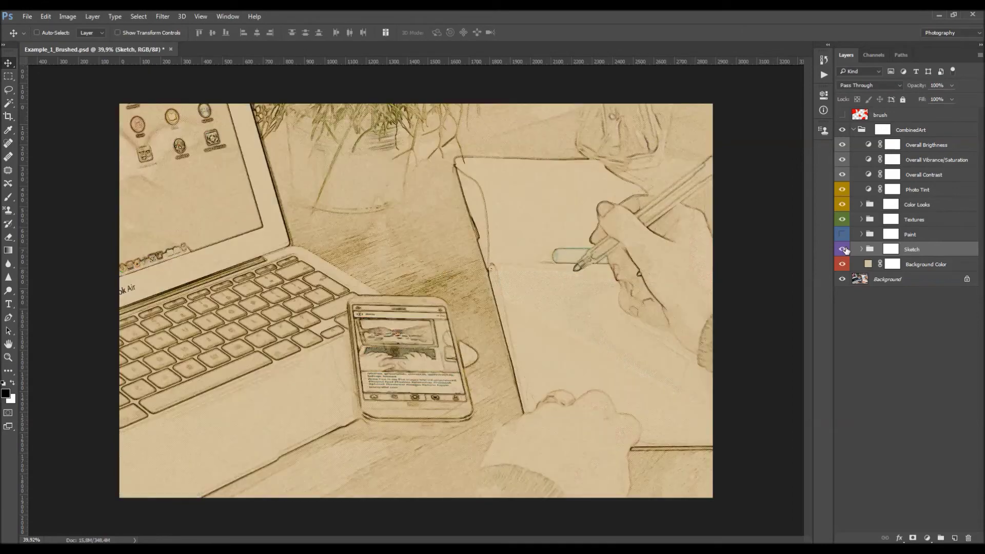
Show the Paint group and expand it to reveal its layers.
{"action": "left_click", "coordinate": [910, 236]}
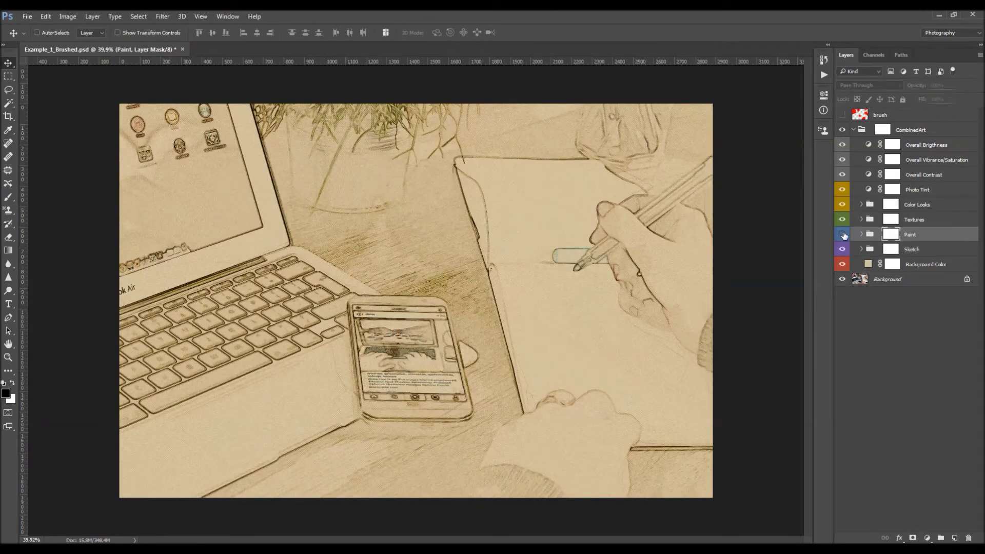
{"action": "left_click", "coordinate": [842, 234]}
{"action": "left_click", "coordinate": [861, 234]}
Select the Outer_Paint_1 and Outer_Paint_2 layers in turn and toggle their visibility to examine the outer paint.
{"action": "left_click", "coordinate": [930, 250]}
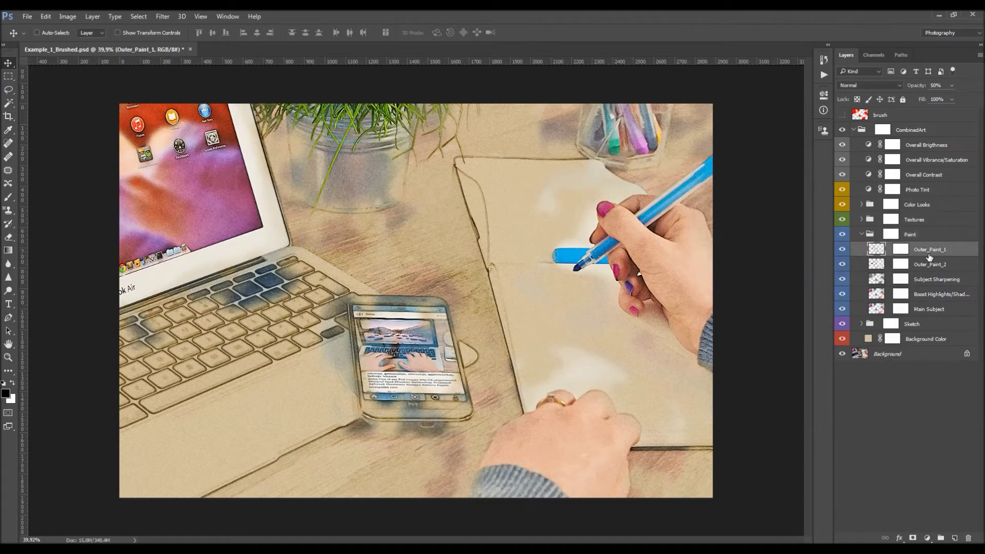
{"action": "left_click", "coordinate": [925, 262]}
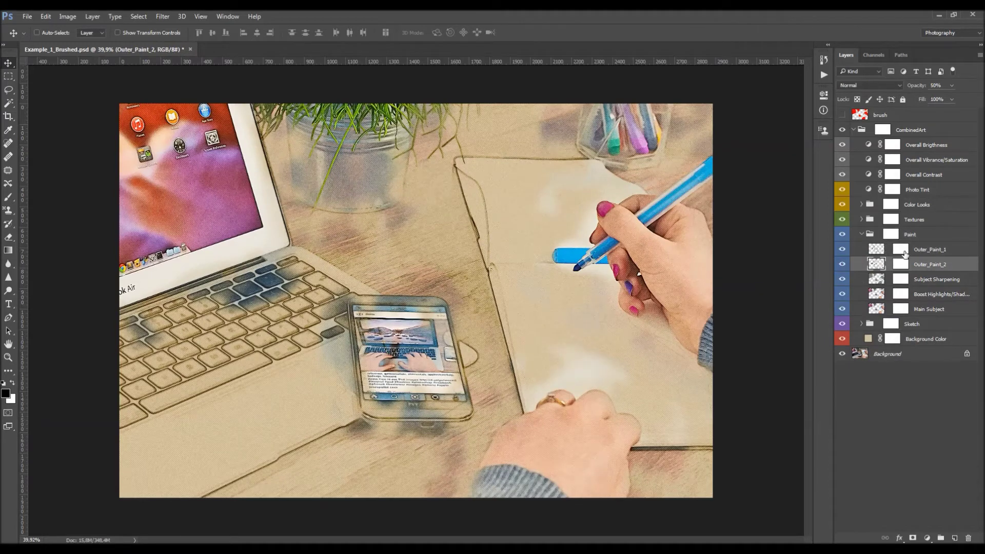
{"action": "mouse_move", "coordinate": [844, 252]}
{"action": "left_mouse_down"}
{"action": "mouse_move", "coordinate": [842, 265]}
{"action": "mouse_move", "coordinate": [842, 250]}
{"action": "left_mouse_up"}
Load the brush layer's painted area as a selection to examine it, deselect it, and select Outer_Paint_1.
{"action": "left_click", "coordinate": [855, 119], "text": "ctrl"}
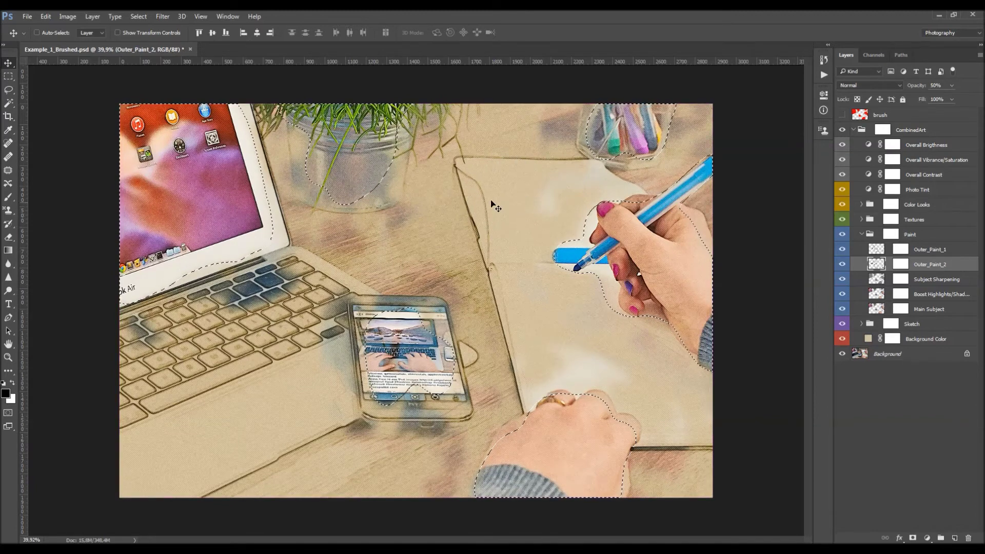
{"action": "key", "text": "ctrl+d"}
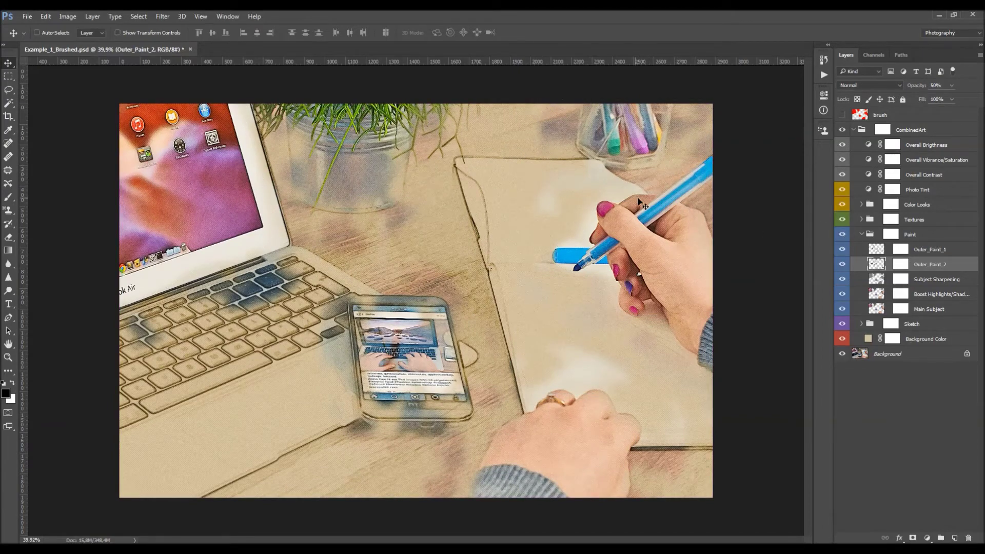
{"action": "left_click", "coordinate": [941, 251]}
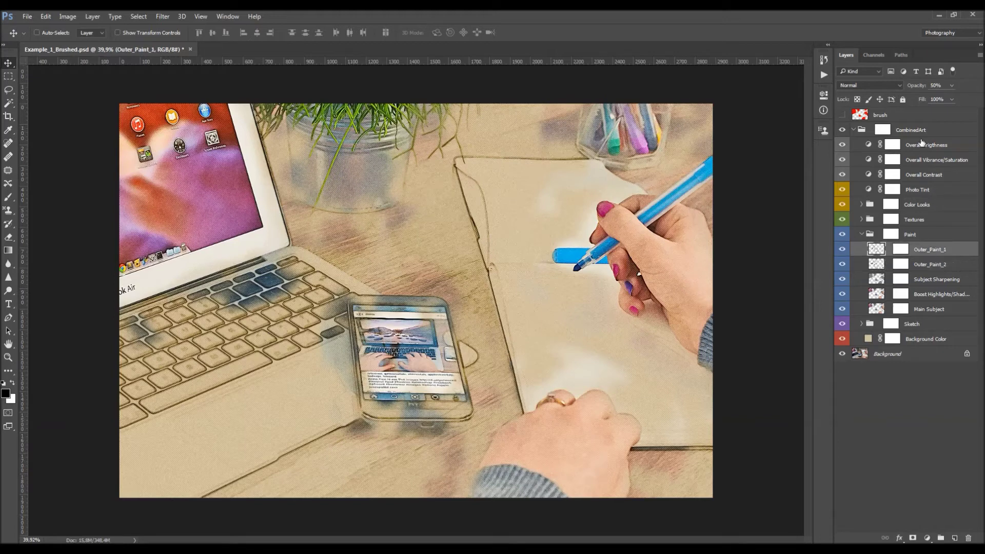
Select the Subject Sharpening layer and toggle its visibility to compare the subject with and without sharpening.
{"action": "left_click", "coordinate": [950, 279]}
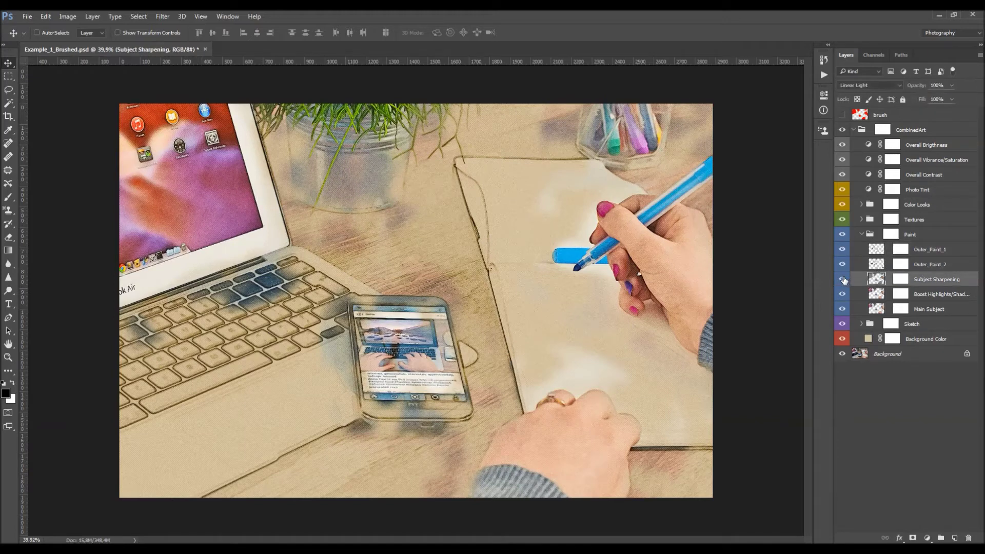
{"action": "left_click", "coordinate": [843, 279]}
{"action": "left_click", "coordinate": [844, 280]}
{"action": "left_click", "coordinate": [844, 280]}
Toggle the Boost Highlights/Shadows layer to compare its effect, and try a different opacity on it and undo that.
{"action": "left_click", "coordinate": [935, 294]}
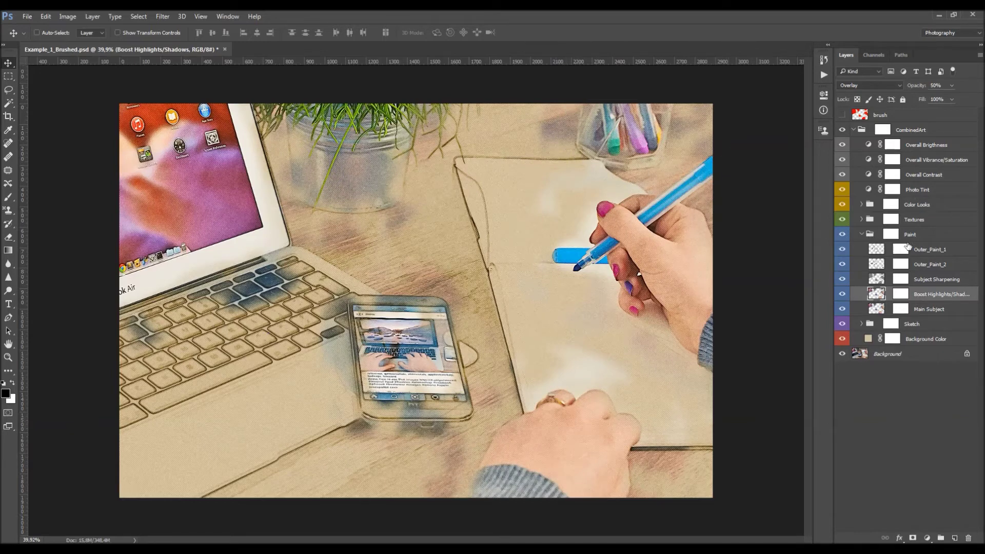
{"action": "left_click", "coordinate": [923, 251]}
{"action": "left_click", "coordinate": [930, 295]}
{"action": "left_click", "coordinate": [842, 296]}
{"action": "left_click", "coordinate": [842, 297]}
{"action": "left_click", "coordinate": [842, 296]}
{"action": "left_click", "coordinate": [841, 296]}
{"action": "left_click_drag", "start_coordinate": [921, 87], "coordinate": [944, 122]}
{"action": "key", "text": "ctrl+z"}
Try the Main Subject layer at 0% and 100% opacity and restore it to 50%.
{"action": "left_click", "coordinate": [933, 312]}
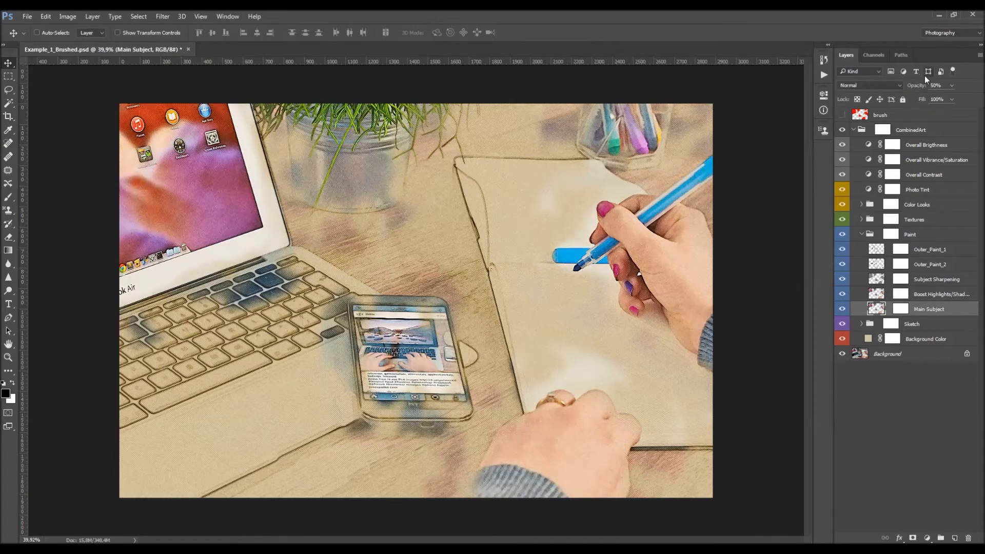
{"action": "left_click_drag", "start_coordinate": [914, 89], "coordinate": [982, 88]}
{"action": "type", "text": "57"}
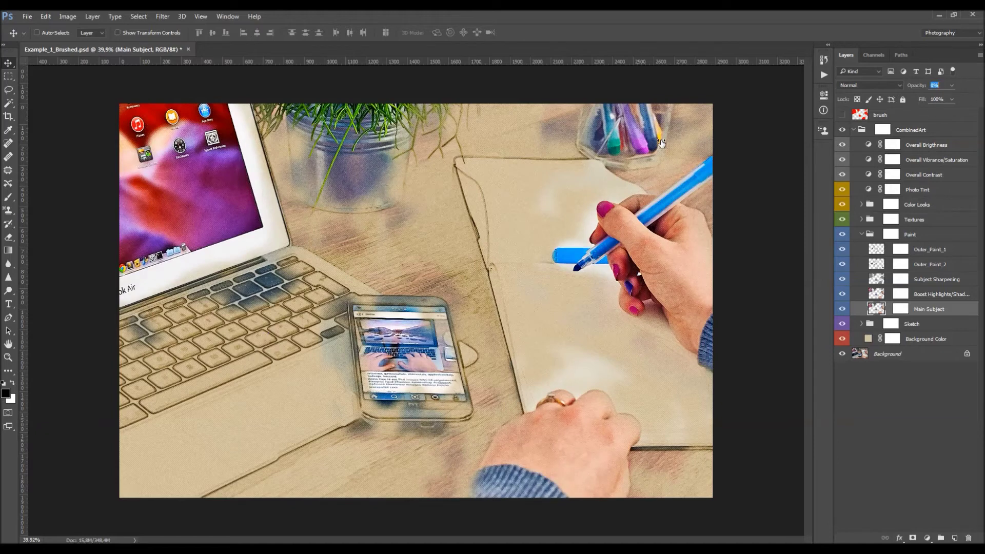
{"action": "key", "text": "Return"}
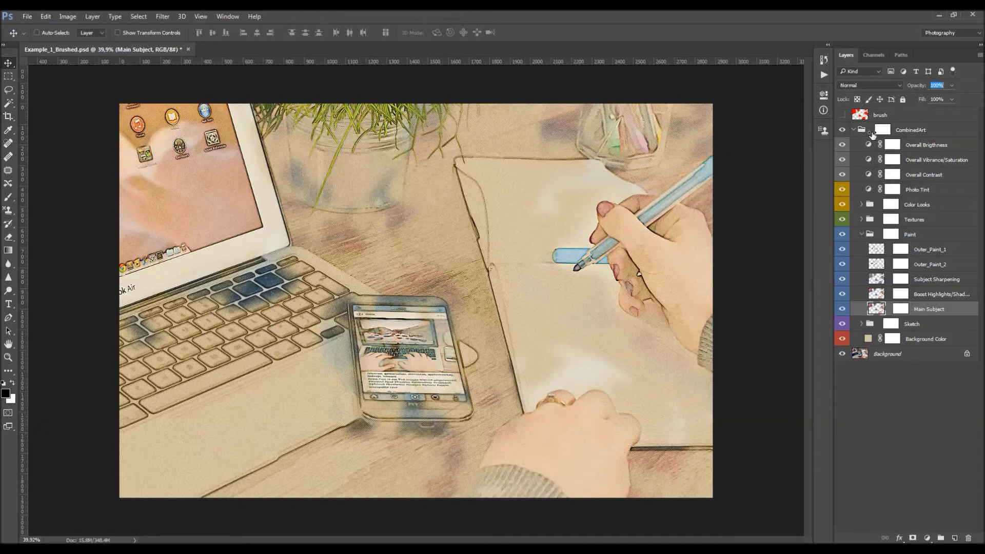
{"action": "type", "text": "100"}
{"action": "key", "text": "Return"}
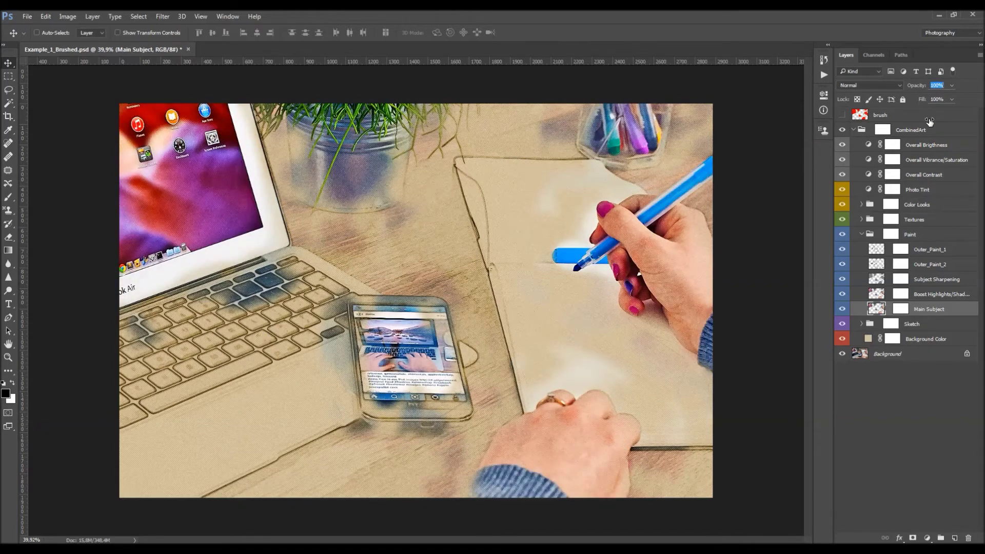
{"action": "left_click_drag", "start_coordinate": [929, 121], "coordinate": [930, 122]}
{"action": "key", "text": "ctrl"}
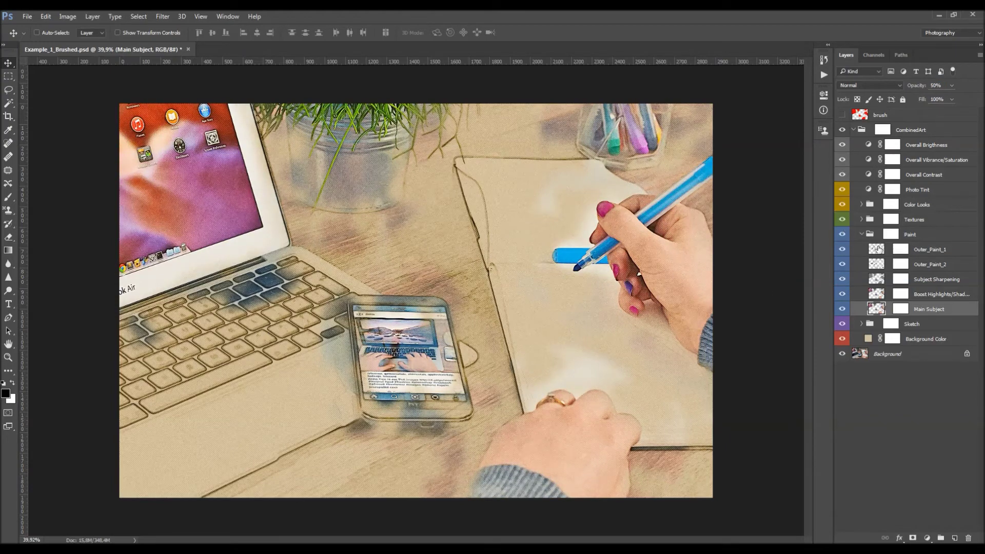
Collapse the Paint group and select its layer mask.
{"action": "left_click", "coordinate": [861, 234]}
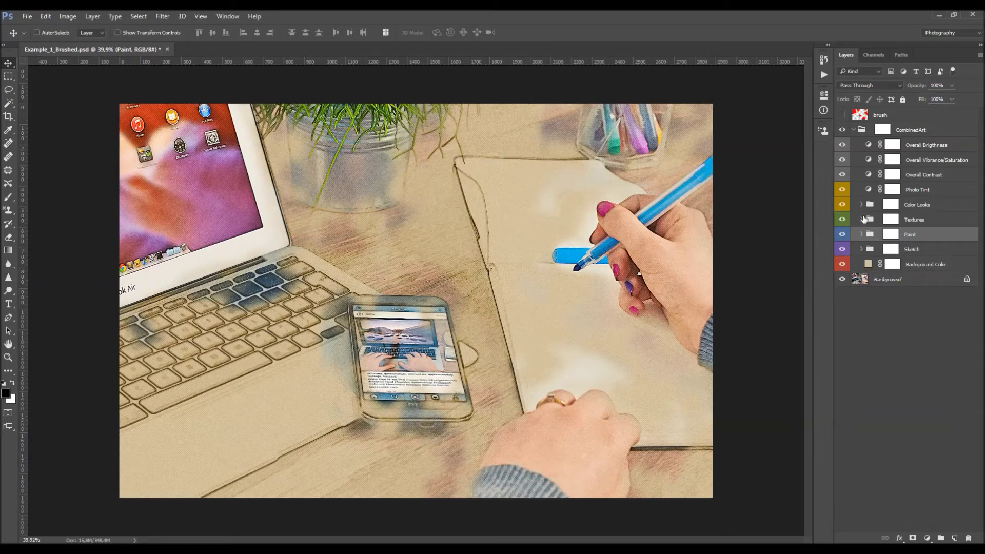
{"action": "left_click", "coordinate": [894, 235]}
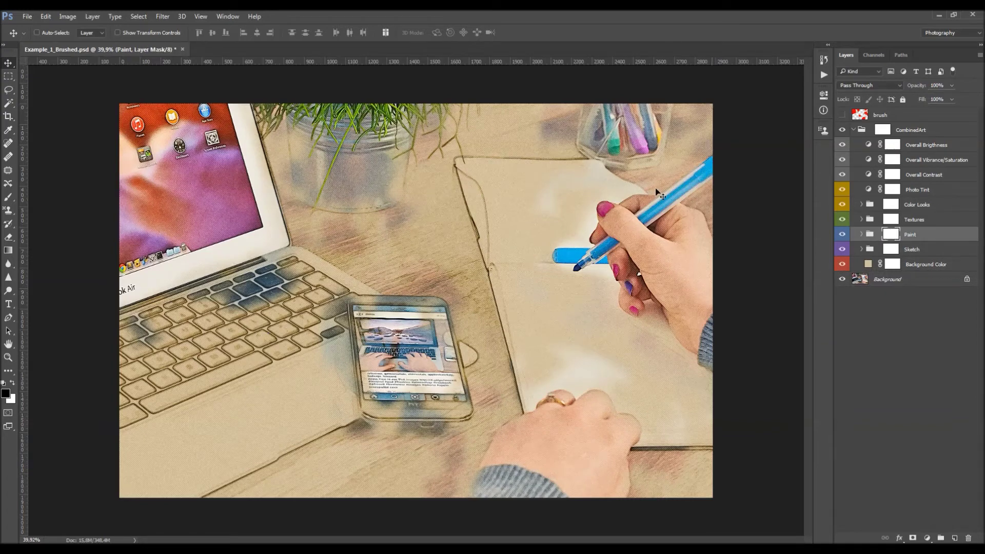
Set up a soft brush at 700 px for painting on the Paint group's mask.
{"action": "key", "text": "b"}
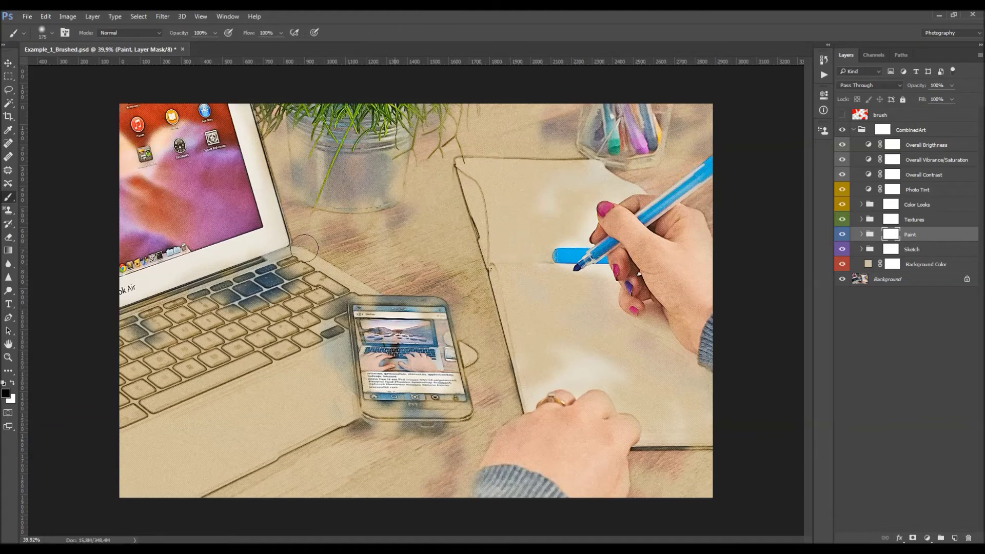
{"action": "right_click", "coordinate": [251, 229]}
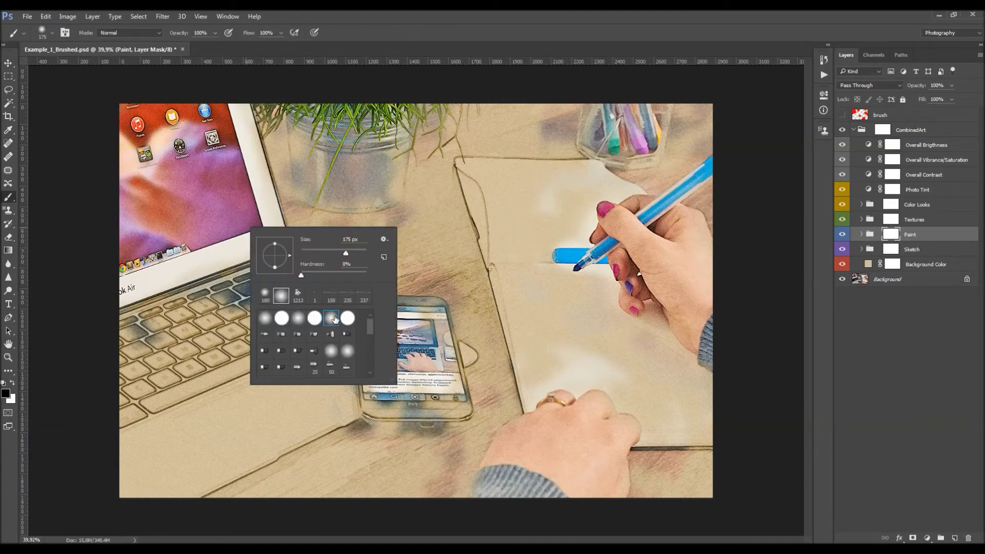
{"action": "key", "text": "Return"}
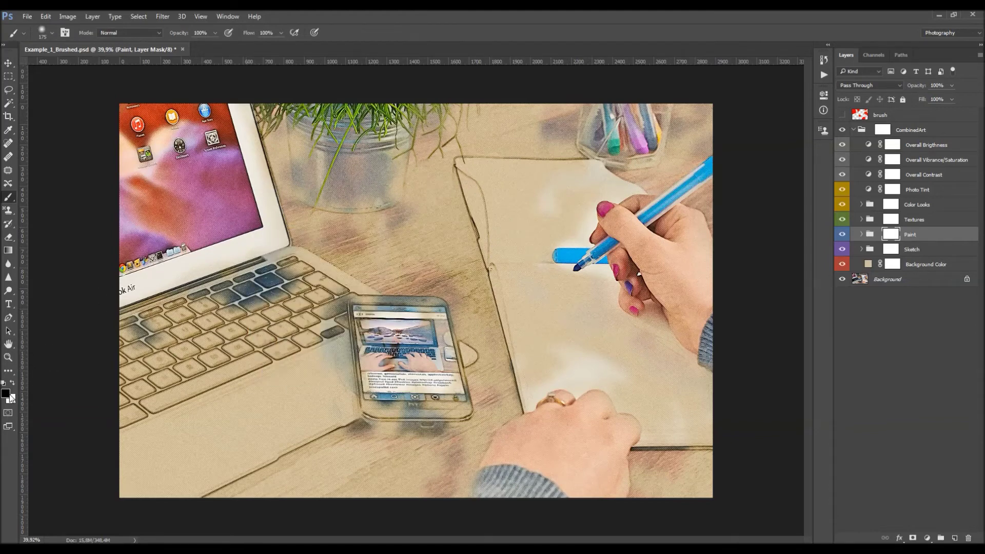
{"action": "key", "text": "bracketright"}
{"action": "key", "text": "bracketright"}
{"action": "key", "text": "bracketright"}
{"action": "key", "text": "bracketright"}
{"action": "key", "text": "bracketright"}
{"action": "key", "text": "bracketright"}
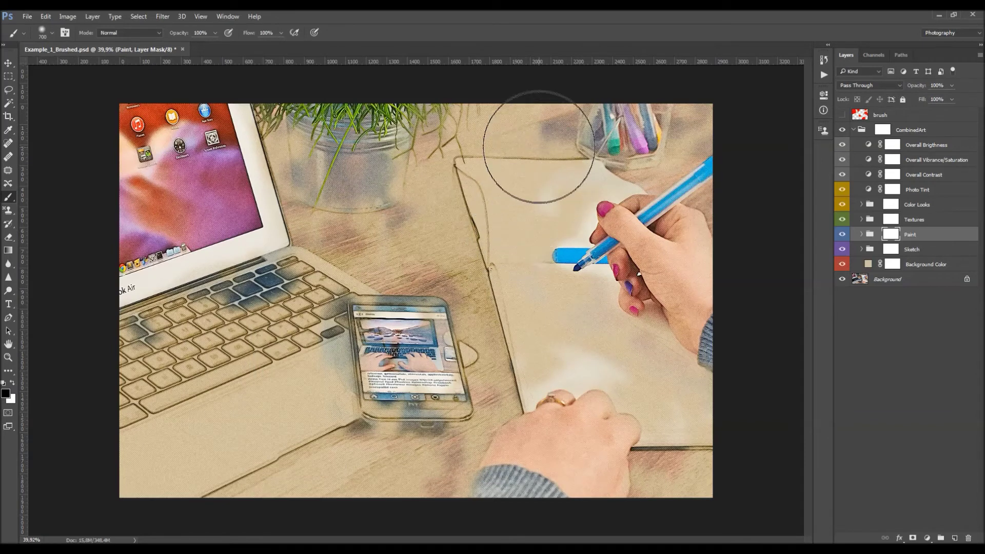
Try painting black over the pens and notebook on the Paint group's mask, and refill the mask with white.
{"action": "mouse_move", "coordinate": [541, 124]}
{"action": "left_mouse_down"}
{"action": "mouse_move", "coordinate": [577, 134]}
{"action": "mouse_move", "coordinate": [673, 91]}
{"action": "mouse_move", "coordinate": [673, 123]}
{"action": "mouse_move", "coordinate": [719, 168]}
{"action": "left_mouse_up"}
{"action": "mouse_move", "coordinate": [682, 208]}
{"action": "left_mouse_down"}
{"action": "mouse_move", "coordinate": [583, 370]}
{"action": "mouse_move", "coordinate": [593, 462]}
{"action": "mouse_move", "coordinate": [616, 396]}
{"action": "mouse_move", "coordinate": [637, 376]}
{"action": "left_mouse_up"}
{"action": "key", "text": "ctrl+BackSpace"}
{"action": "key", "text": "v"}
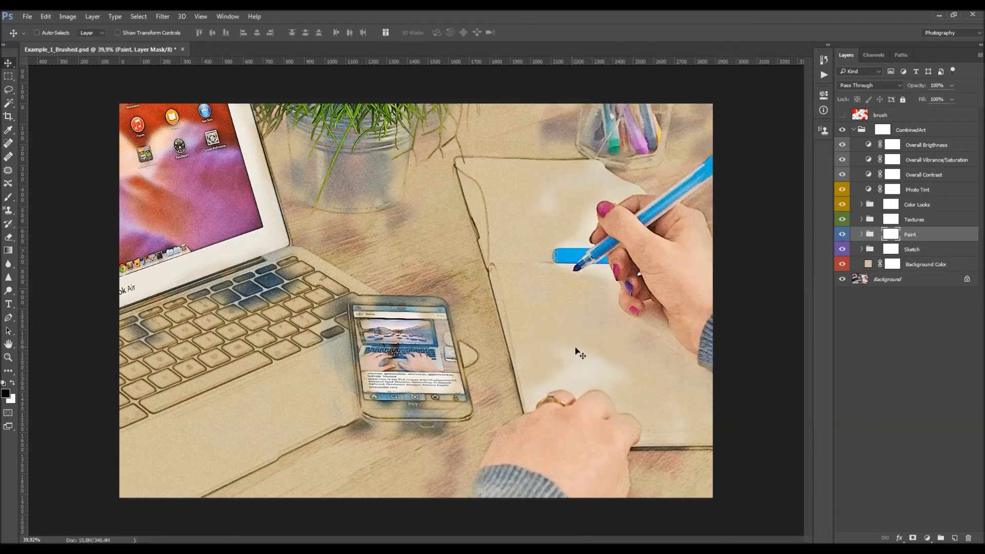
Paint black on the Paint group's mask over the notebook pages with a smaller brush, down to 400 px.
{"action": "key", "text": "b"}
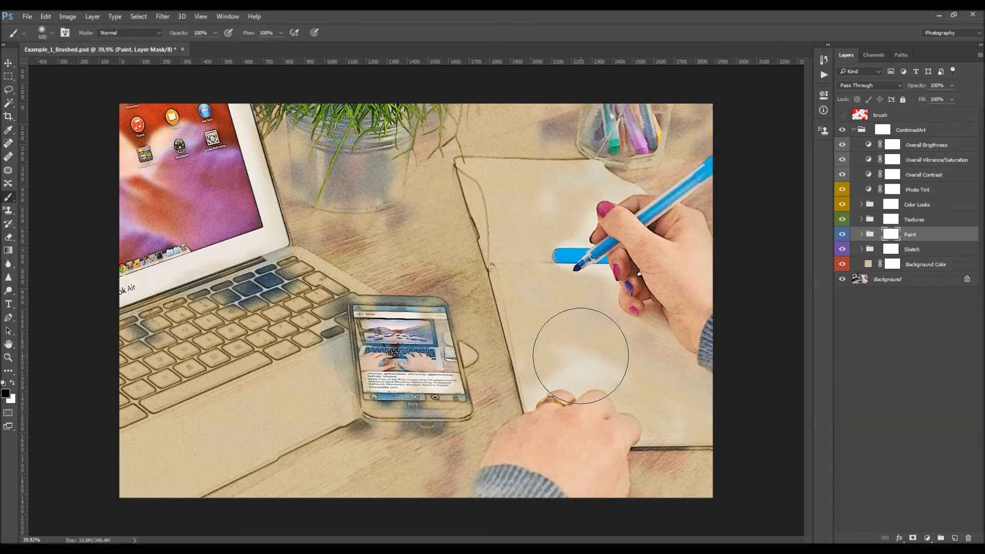
{"action": "mouse_move", "coordinate": [564, 342]}
{"action": "left_mouse_down"}
{"action": "mouse_move", "coordinate": [604, 354]}
{"action": "mouse_move", "coordinate": [567, 310]}
{"action": "left_mouse_up"}
{"action": "left_click_drag", "start_coordinate": [508, 213], "coordinate": [564, 186]}
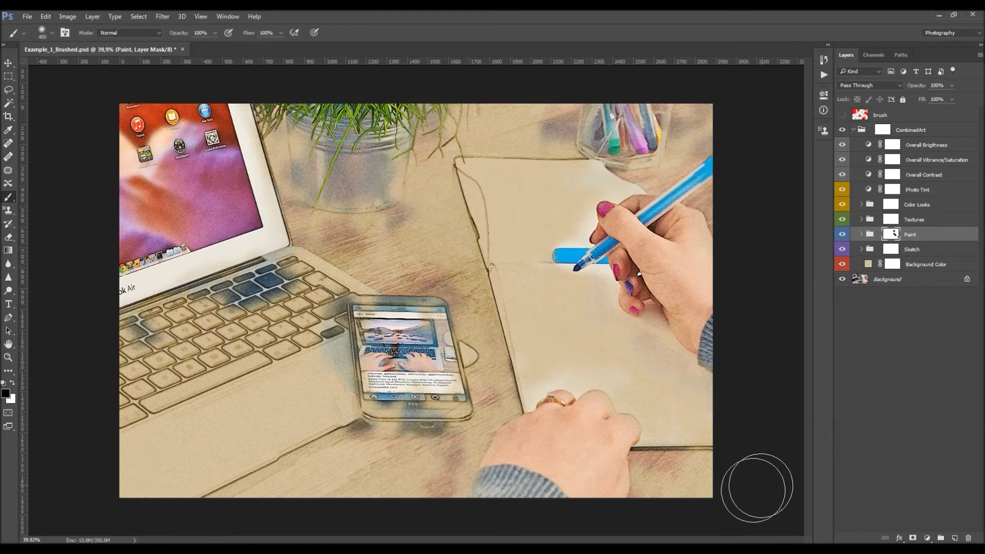
{"action": "key", "text": "v"}
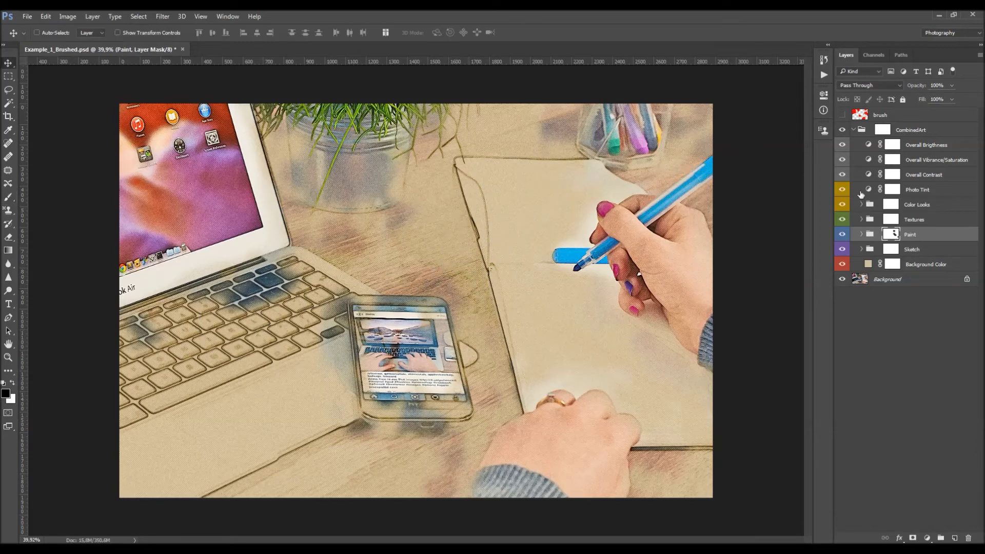
Expand the Textures group and go through its Add Noise, Paper Texture and Halftone Texture layers.
{"action": "left_click", "coordinate": [866, 219]}
{"action": "left_click", "coordinate": [861, 219]}
{"action": "left_click", "coordinate": [899, 236]}
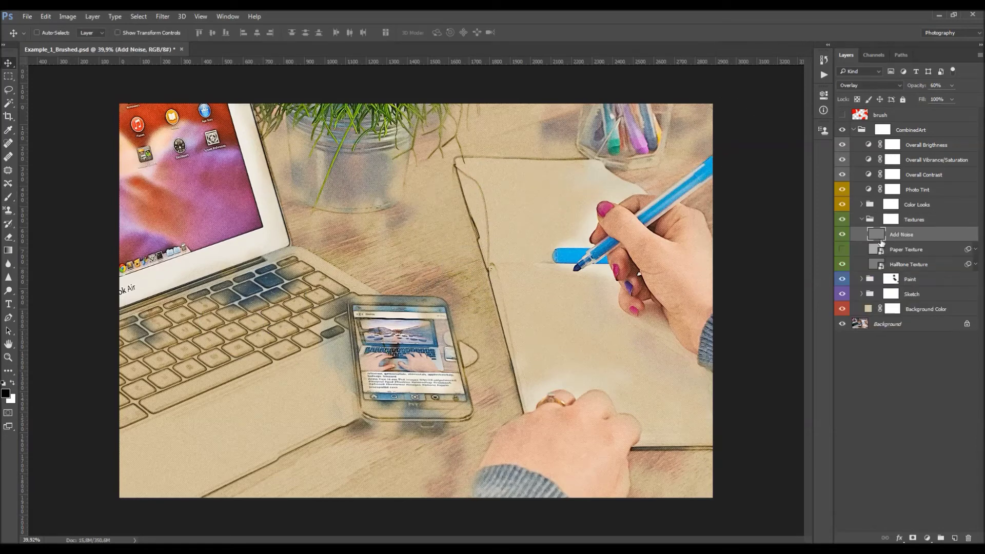
{"action": "left_click", "coordinate": [898, 255]}
{"action": "left_click", "coordinate": [890, 264]}
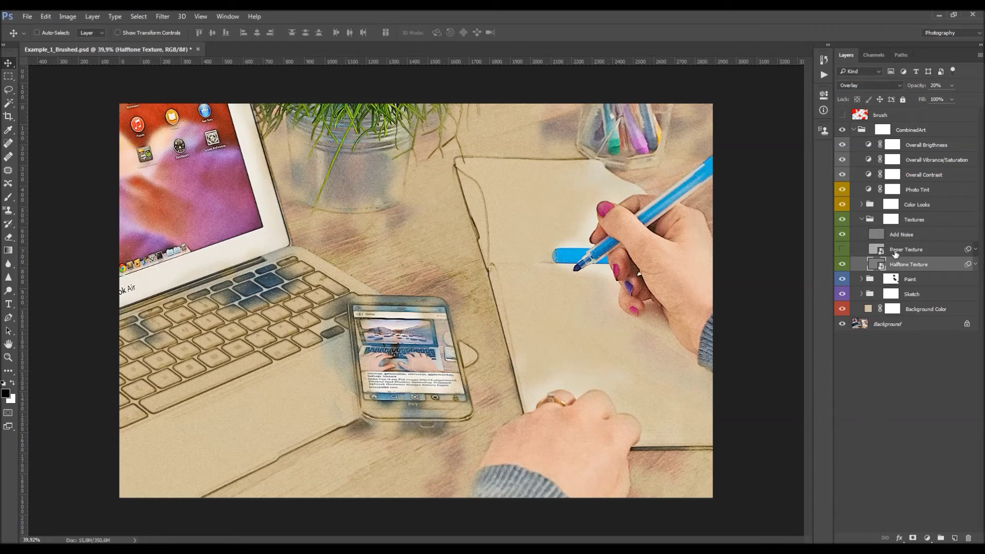
{"action": "left_click", "coordinate": [896, 253]}
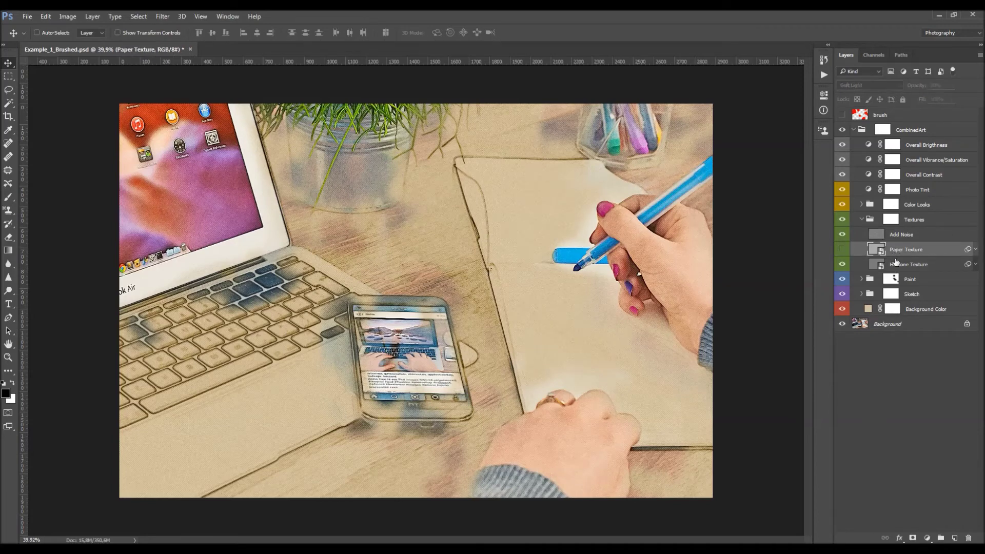
{"action": "left_click", "coordinate": [889, 261]}
Toggle the visibility of the Halftone Texture and Paper Texture layers to compare their effects.
{"action": "left_click", "coordinate": [842, 264]}
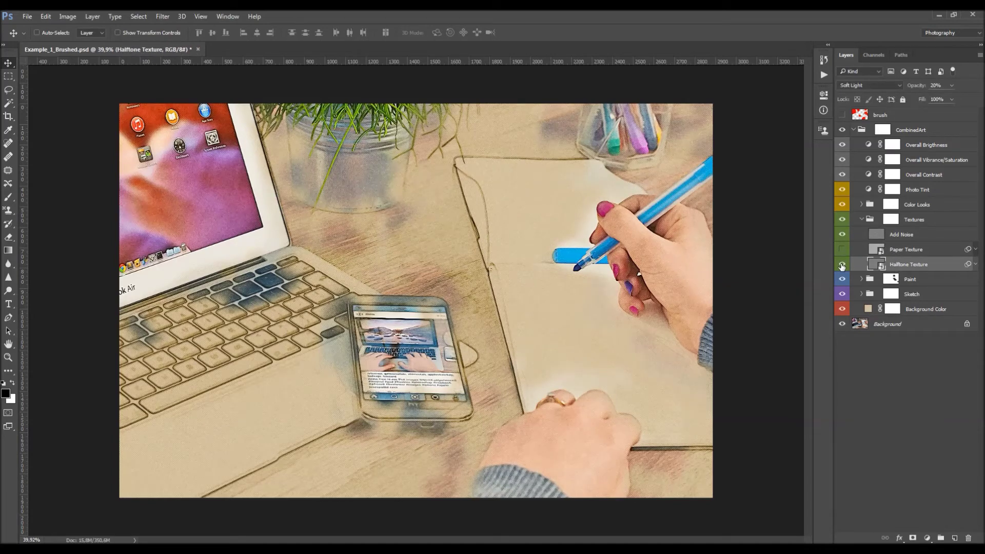
{"action": "left_click", "coordinate": [841, 250]}
{"action": "left_click", "coordinate": [842, 250]}
{"action": "left_click", "coordinate": [842, 265]}
Set the Halftone Pattern size to 3 in the Halftone Texture layer's smart filter, and try the layer's opacity.
{"action": "left_click", "coordinate": [975, 264]}
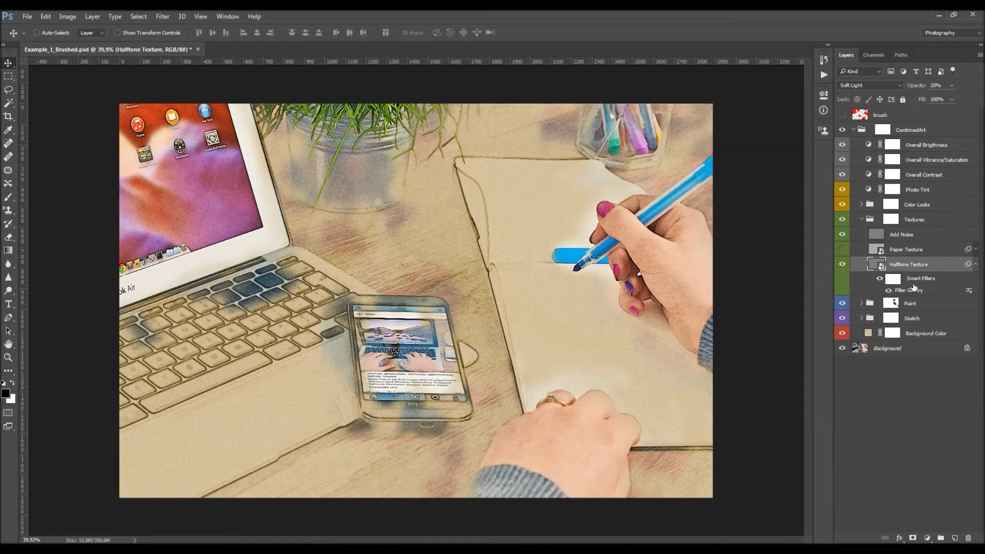
{"action": "left_click", "coordinate": [976, 250]}
{"action": "left_click", "coordinate": [975, 250]}
{"action": "double_click", "coordinate": [909, 291]}
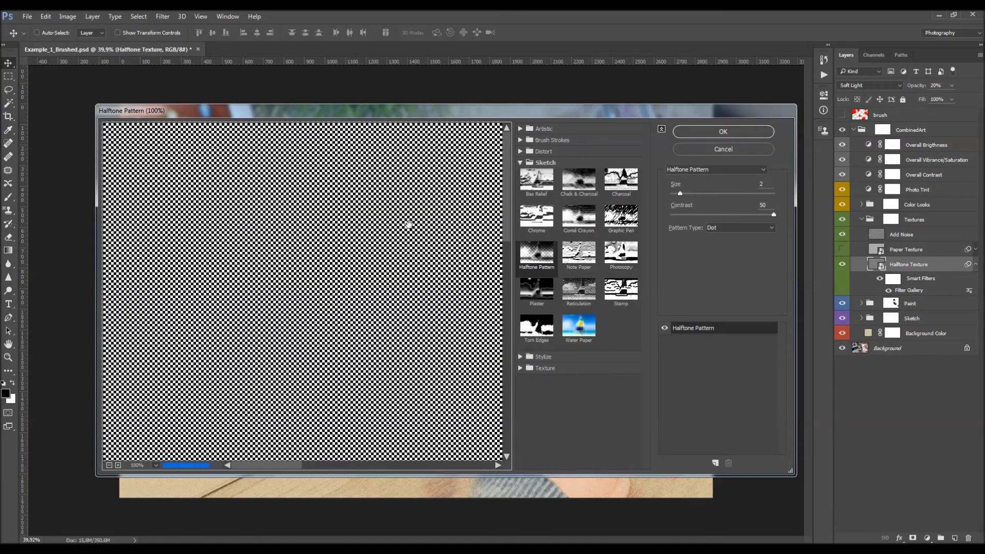
{"action": "left_click_drag", "start_coordinate": [680, 194], "coordinate": [687, 197]}
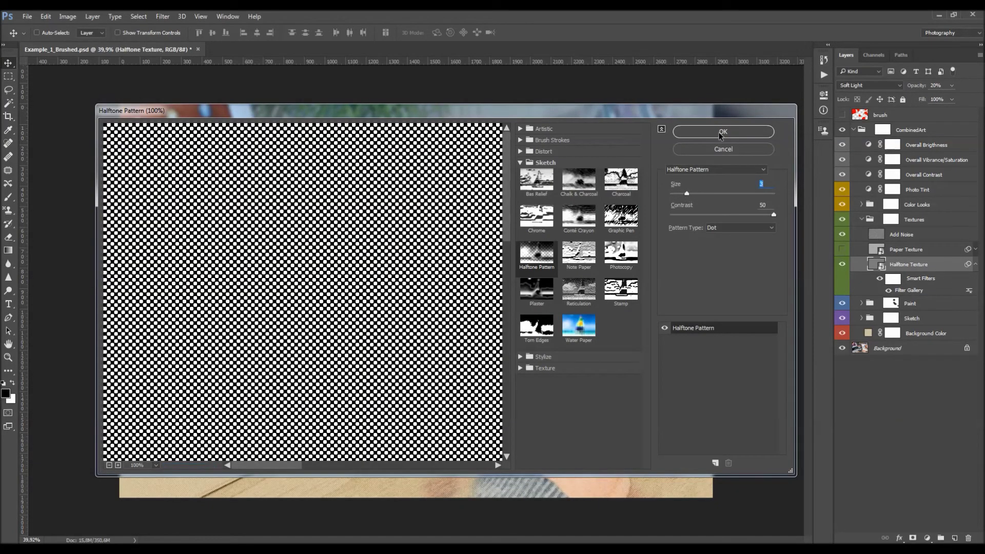
{"action": "left_click", "coordinate": [723, 132]}
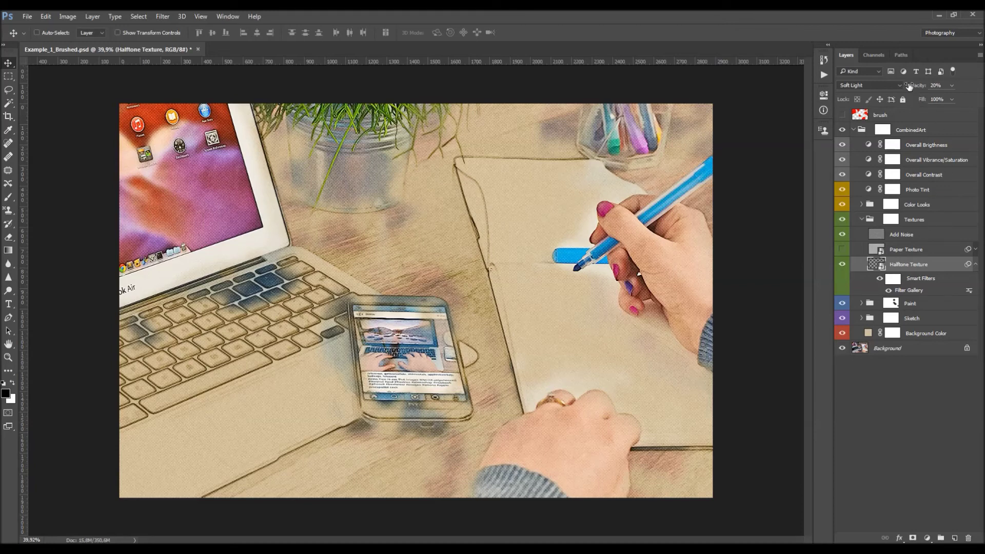
{"action": "left_click_drag", "start_coordinate": [911, 86], "coordinate": [911, 86]}
Set the Add Noise layer's opacity to 79% and collapse the Textures group.
{"action": "left_click", "coordinate": [915, 251]}
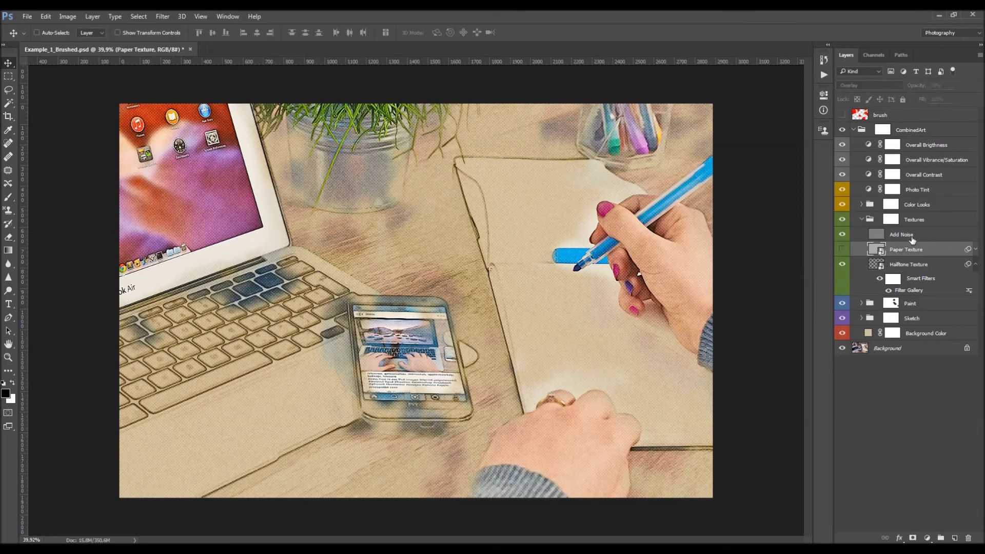
{"action": "left_click", "coordinate": [912, 240]}
{"action": "left_click_drag", "start_coordinate": [916, 88], "coordinate": [933, 116]}
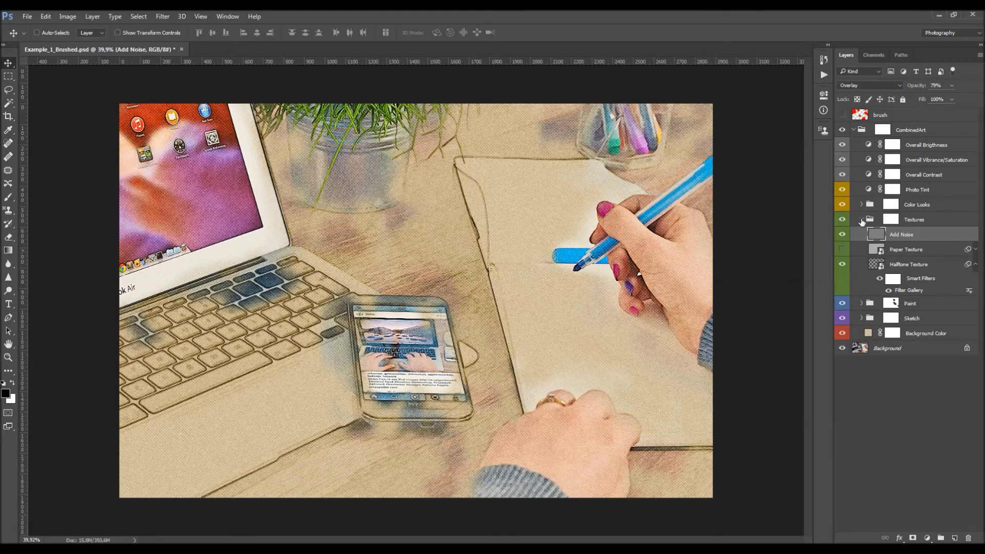
{"action": "left_click", "coordinate": [861, 220]}
Expand the Color Looks group and preview the CL_1, CL_2 and CL_3 looks one at a time.
{"action": "left_click", "coordinate": [862, 204]}
{"action": "left_click", "coordinate": [924, 220]}
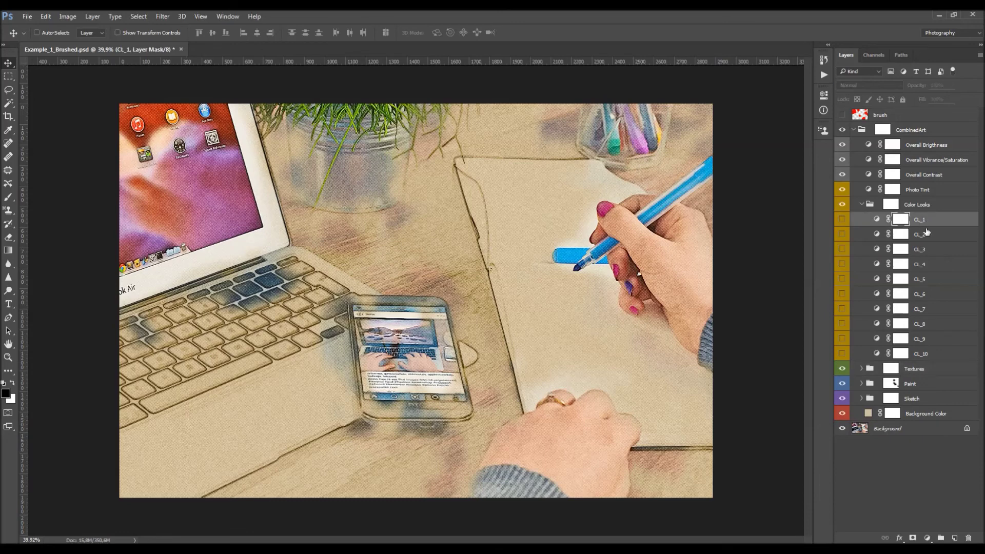
{"action": "left_click", "coordinate": [841, 220]}
{"action": "left_click", "coordinate": [842, 220]}
{"action": "left_click", "coordinate": [841, 235]}
{"action": "left_click", "coordinate": [842, 235]}
{"action": "left_click", "coordinate": [852, 249]}
{"action": "left_click", "coordinate": [842, 249]}
{"action": "left_click", "coordinate": [841, 249]}
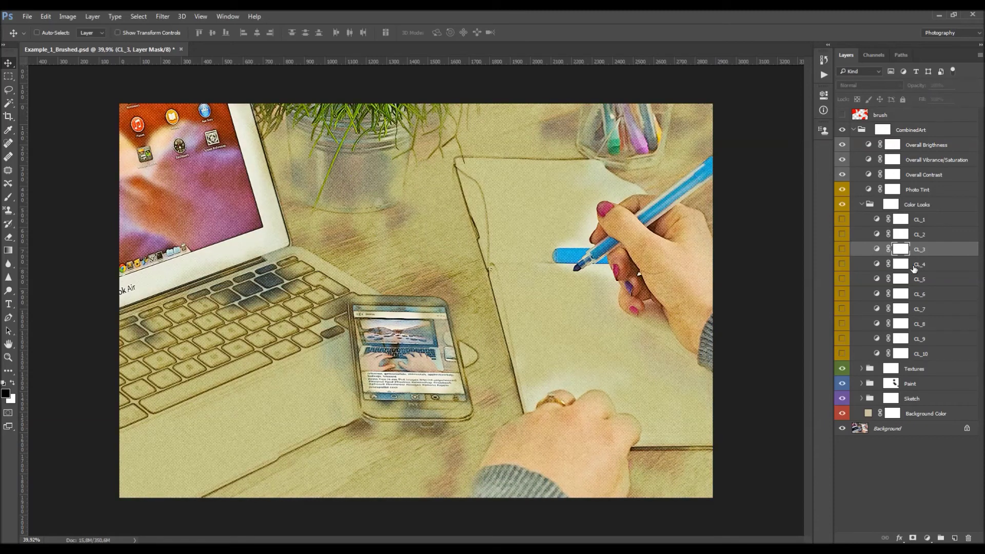
Preview the CL_4, CL_5 and CL_6 color looks one at a time.
{"action": "left_click", "coordinate": [852, 264]}
{"action": "left_click", "coordinate": [842, 264]}
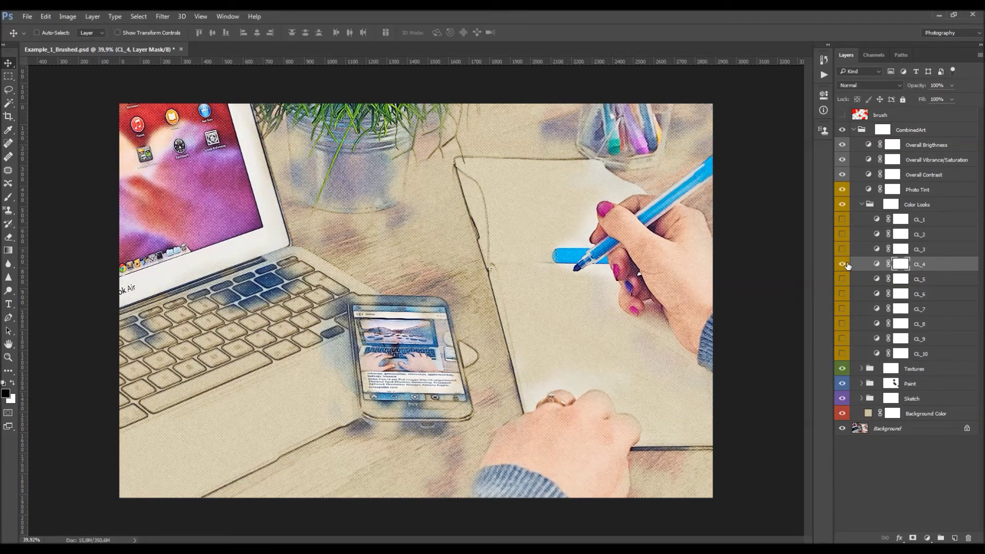
{"action": "left_click", "coordinate": [842, 264]}
{"action": "left_click", "coordinate": [853, 279]}
{"action": "left_click", "coordinate": [842, 279]}
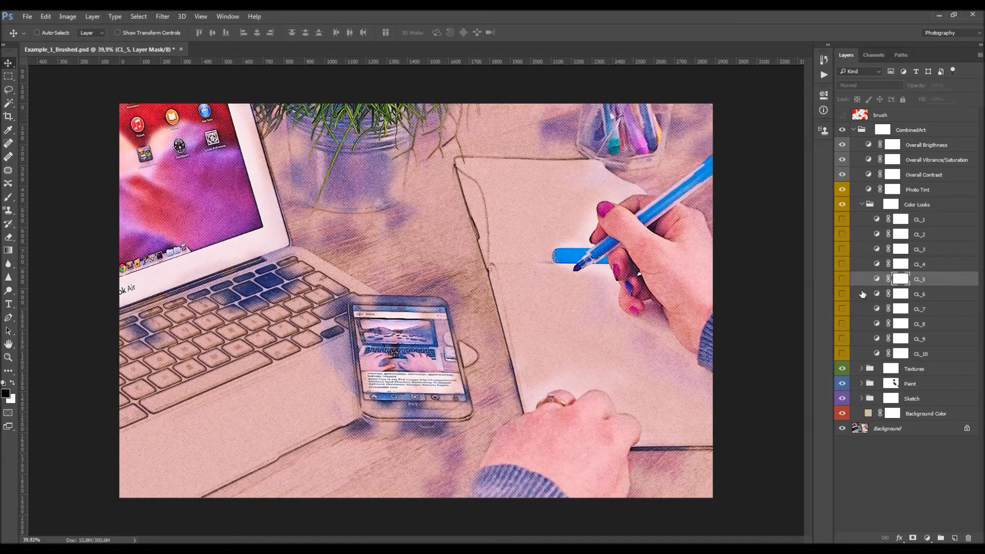
{"action": "left_click", "coordinate": [883, 296]}
{"action": "left_click", "coordinate": [845, 296]}
{"action": "left_click", "coordinate": [845, 296]}
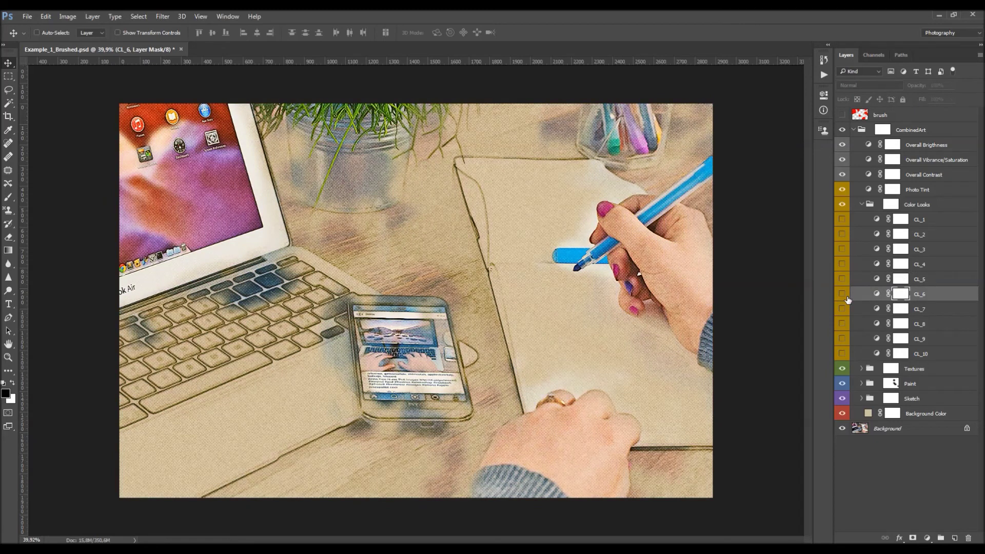
Combine the CL_4 and CL_6 color looks, with CL_4 at 52% opacity.
{"action": "left_click", "coordinate": [842, 264]}
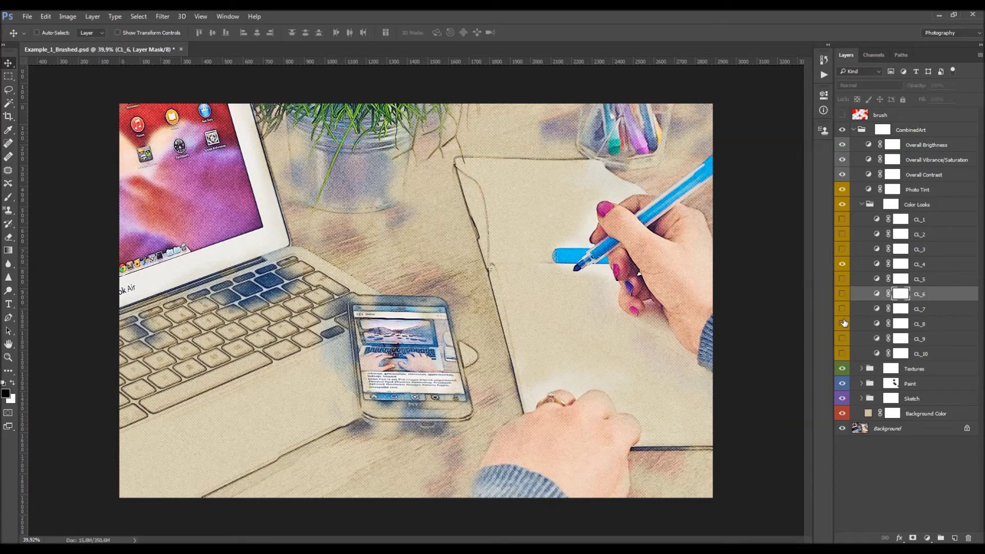
{"action": "left_click", "coordinate": [842, 294]}
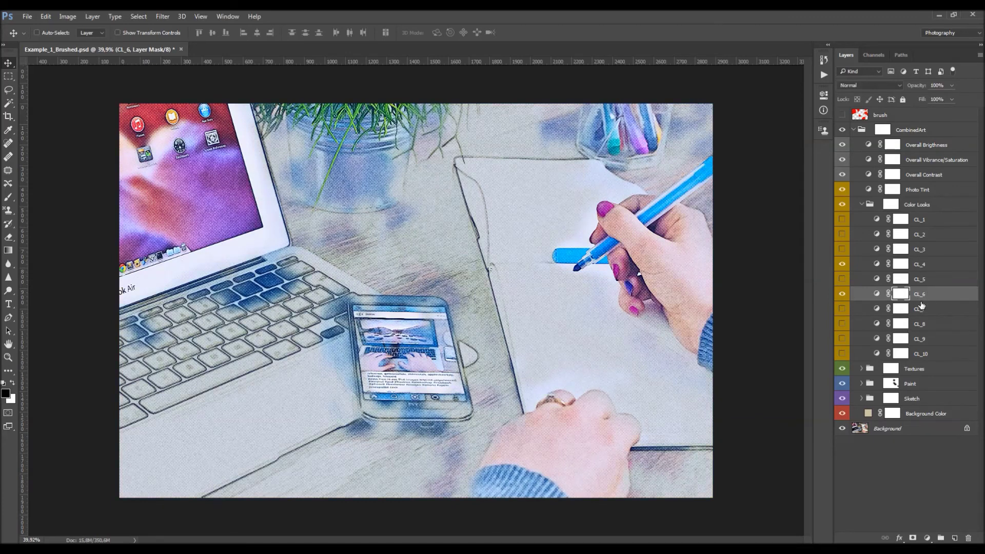
{"action": "left_click_drag", "start_coordinate": [915, 87], "coordinate": [886, 93]}
{"action": "left_click", "coordinate": [930, 261]}
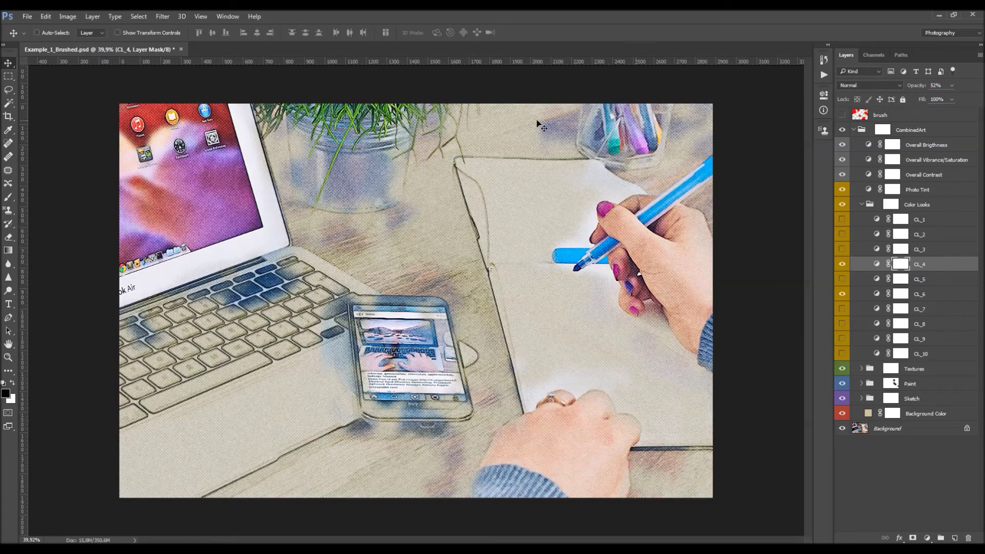
{"action": "left_click", "coordinate": [843, 204]}
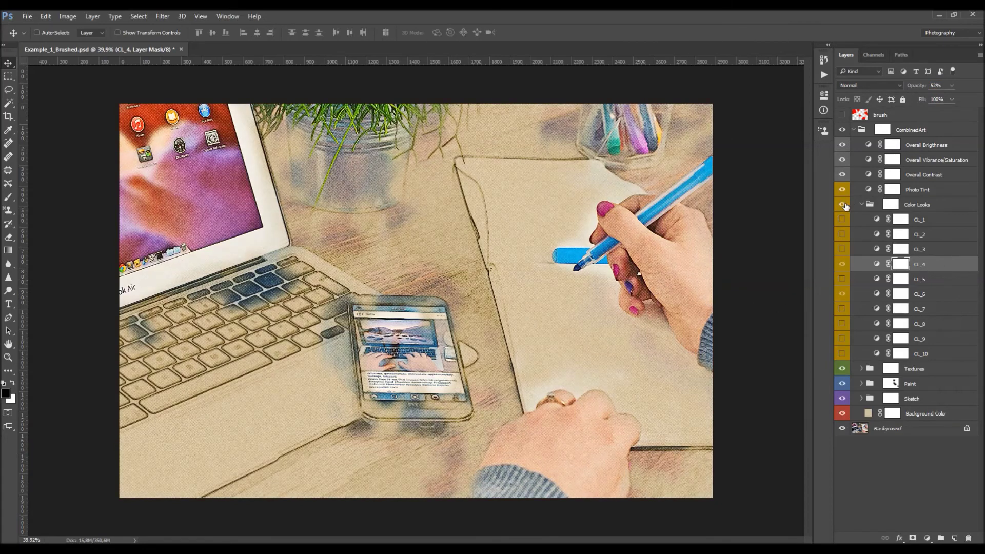
Set the Photo Tint density to 15%, try Cooling Filter (82) and switch back to Warming Filter (85).
{"action": "left_click", "coordinate": [871, 190]}
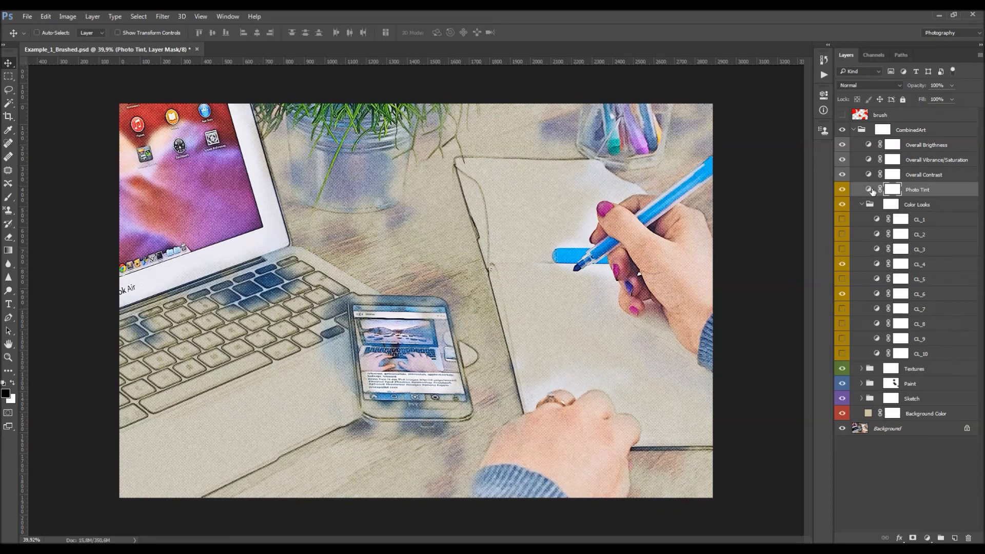
{"action": "double_click", "coordinate": [868, 191]}
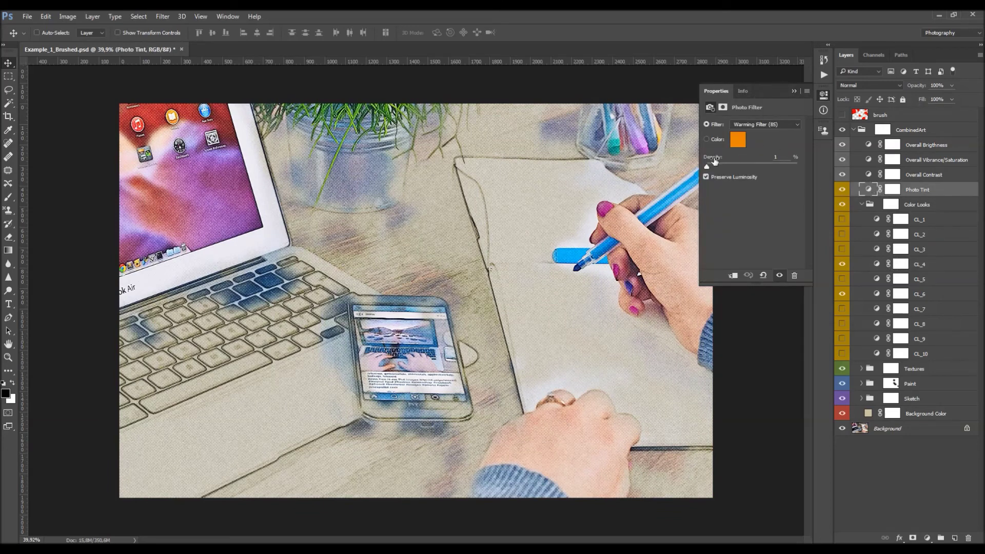
{"action": "mouse_move", "coordinate": [710, 165]}
{"action": "left_mouse_down"}
{"action": "mouse_move", "coordinate": [731, 165]}
{"action": "mouse_move", "coordinate": [720, 167]}
{"action": "left_mouse_up"}
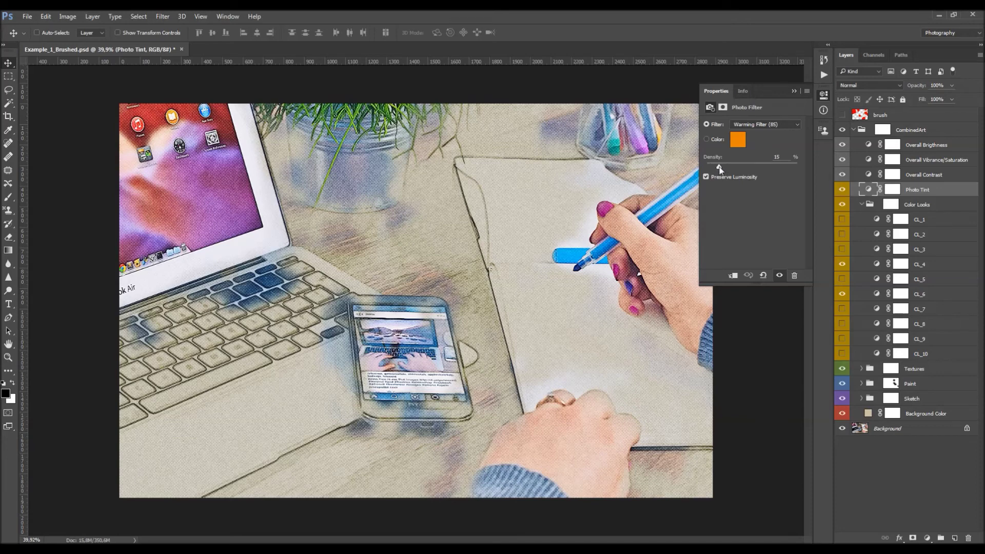
{"action": "left_click", "coordinate": [764, 130]}
{"action": "left_click", "coordinate": [764, 133]}
{"action": "scroll", "coordinate": [763, 126], "scroll_direction": "down", "scroll_amount": 8}
{"action": "scroll", "coordinate": [763, 126], "scroll_direction": "up", "scroll_amount": 6}
{"action": "left_click", "coordinate": [763, 125]}
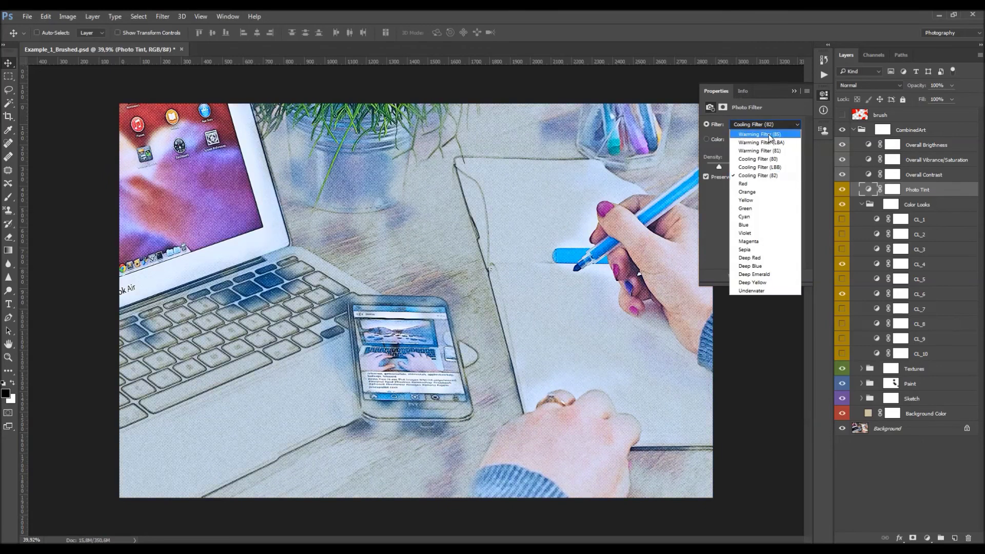
{"action": "left_click", "coordinate": [769, 134]}
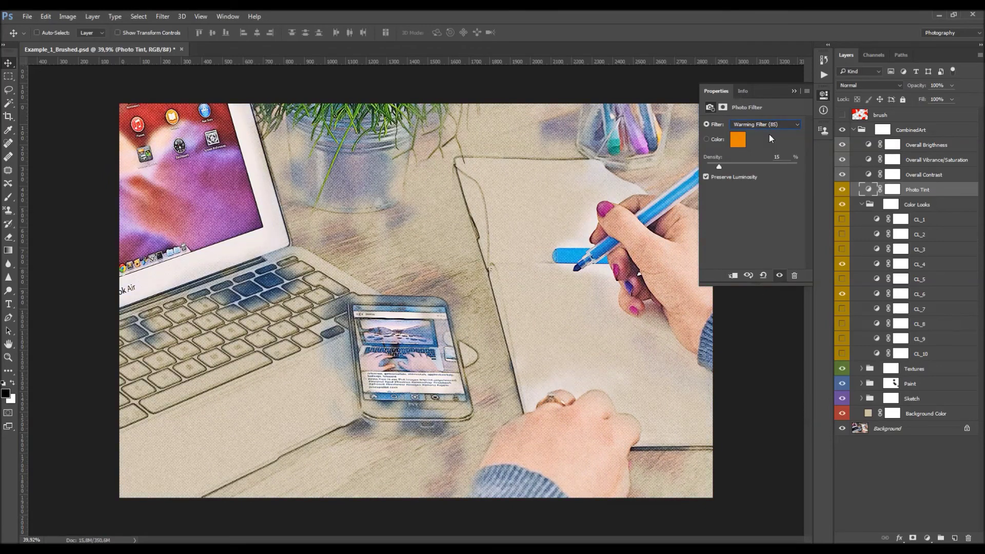
Try a custom color for the Photo Tint layer and return to its preset filter.
{"action": "left_click", "coordinate": [719, 141]}
{"action": "left_click", "coordinate": [740, 144]}
{"action": "left_click", "coordinate": [604, 208]}
{"action": "left_click", "coordinate": [687, 169]}
{"action": "left_click_drag", "start_coordinate": [715, 192], "coordinate": [715, 215]}
{"action": "left_click", "coordinate": [804, 153]}
{"action": "left_click", "coordinate": [717, 125]}
Lower the Photo Tint density and toggle the layer's visibility to compare the tint.
{"action": "left_click_drag", "start_coordinate": [721, 164], "coordinate": [714, 164]}
{"action": "left_click", "coordinate": [843, 189]}
{"action": "left_click", "coordinate": [843, 189]}
Adjust the Overall Contrast layer's opacity and toggle its visibility to compare the contrast.
{"action": "left_click", "coordinate": [920, 177]}
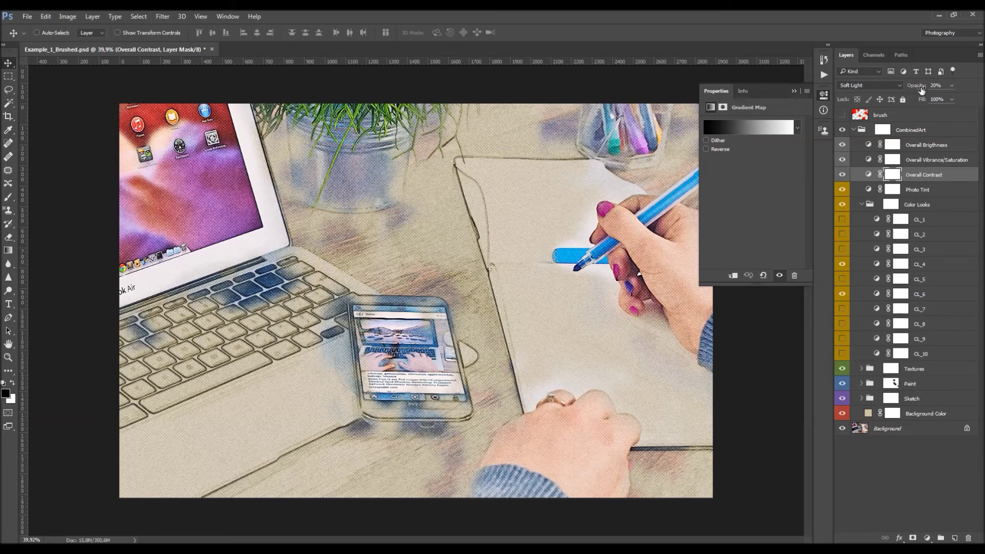
{"action": "left_click_drag", "start_coordinate": [919, 88], "coordinate": [894, 99]}
{"action": "mouse_move", "coordinate": [311, 185]}
{"action": "left_mouse_down"}
{"action": "mouse_move", "coordinate": [299, 185]}
{"action": "mouse_move", "coordinate": [319, 182]}
{"action": "left_mouse_up"}
{"action": "left_click", "coordinate": [843, 175]}
{"action": "left_click", "coordinate": [843, 175]}
Select the Overall Vibrance/Saturation layer and toggle its visibility to compare the colors.
{"action": "left_click", "coordinate": [939, 160]}
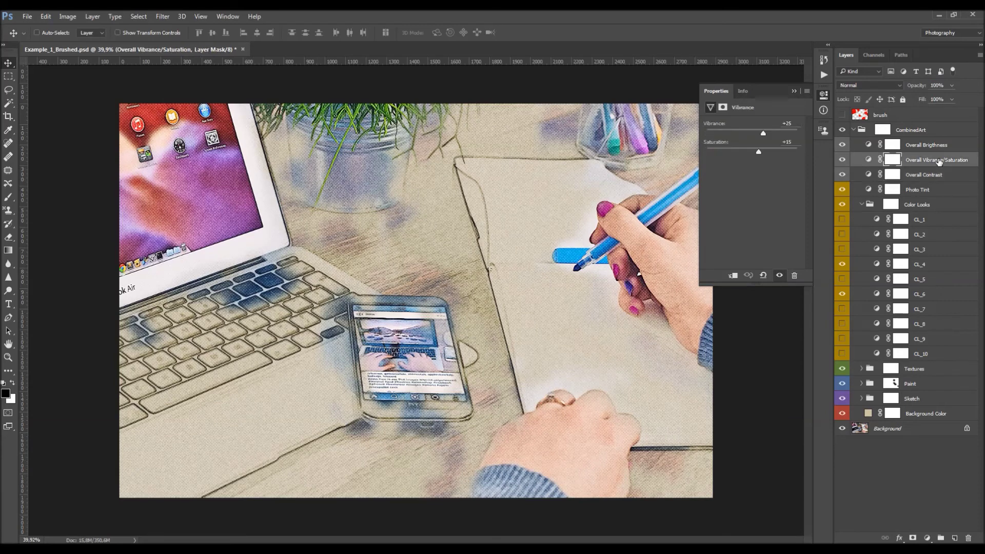
{"action": "left_click", "coordinate": [845, 160]}
{"action": "left_click", "coordinate": [846, 161]}
{"action": "left_click", "coordinate": [842, 160]}
{"action": "left_click", "coordinate": [841, 160]}
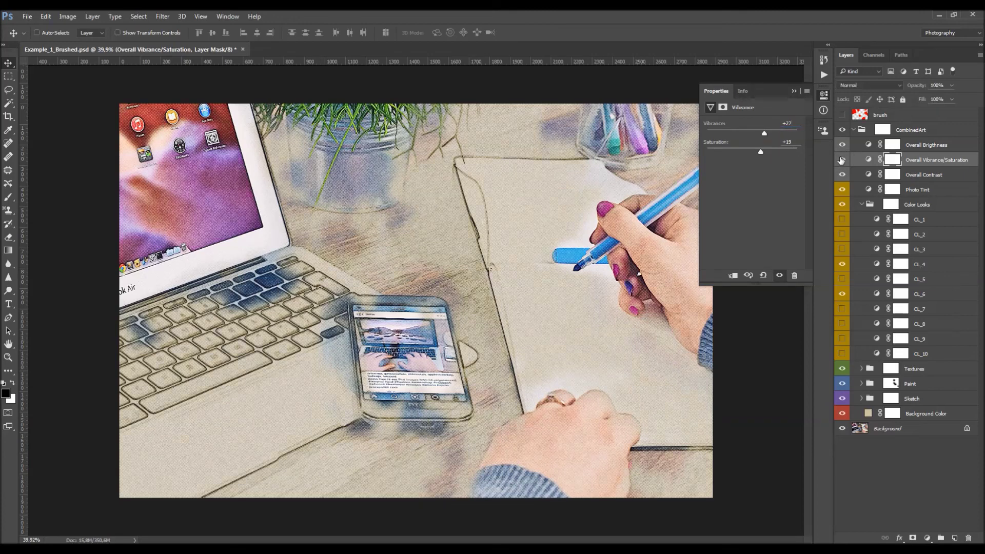
Set the Overall Brigthness layer's shadow input level to 13 and slightly lower its highlight input level.
{"action": "left_click", "coordinate": [921, 147]}
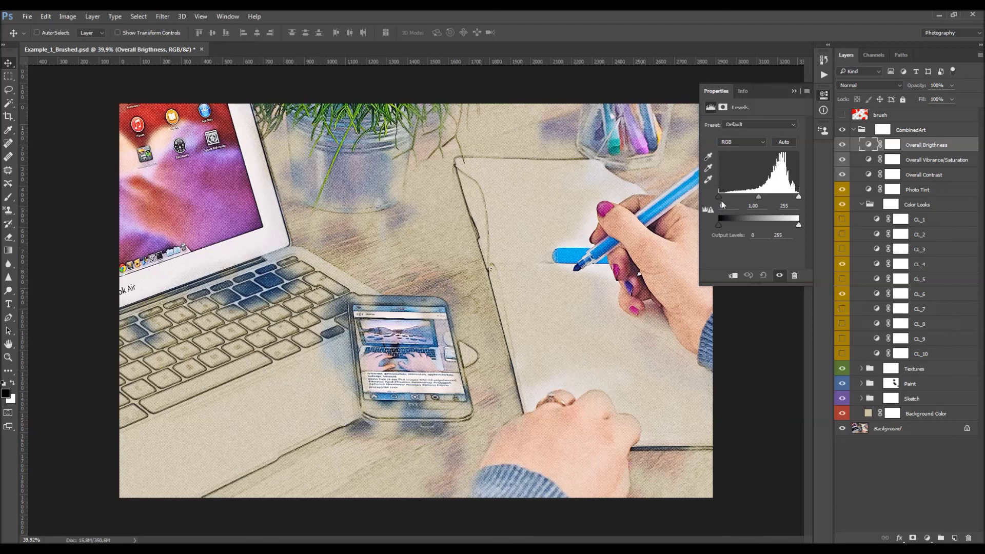
{"action": "left_click_drag", "start_coordinate": [719, 198], "coordinate": [760, 199]}
{"action": "left_click_drag", "start_coordinate": [718, 197], "coordinate": [722, 198]}
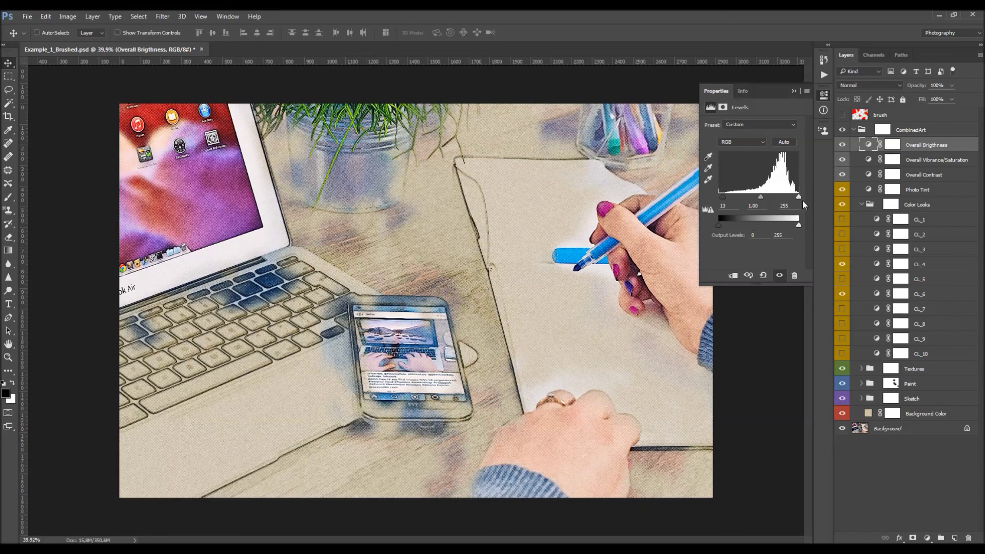
{"action": "left_click_drag", "start_coordinate": [799, 197], "coordinate": [797, 198]}
{"action": "left_click", "coordinate": [794, 91]}
Collapse the CombinedArt group and toggle its visibility to compare the artwork with the original photo.
{"action": "left_click", "coordinate": [906, 130]}
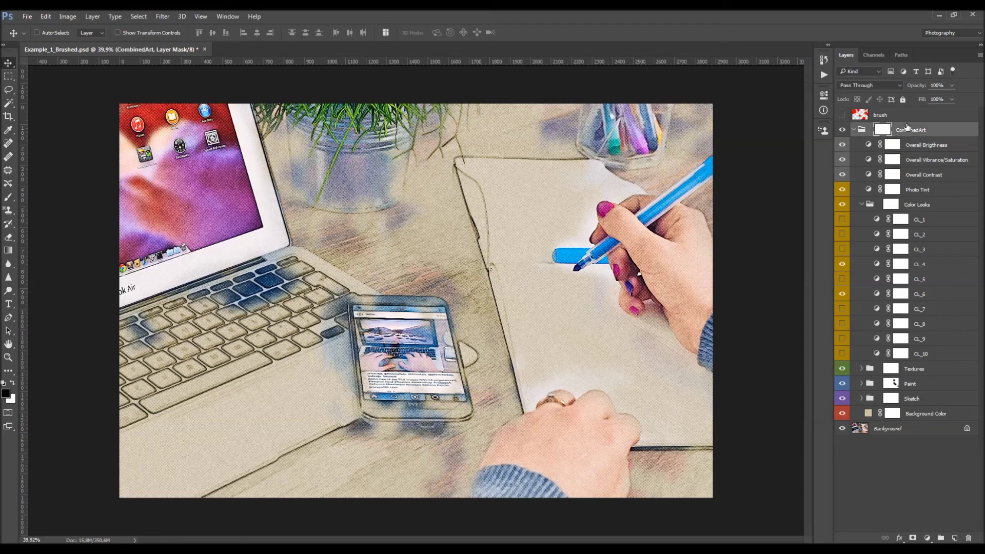
{"action": "left_click", "coordinate": [853, 130]}
{"action": "left_click", "coordinate": [843, 131]}
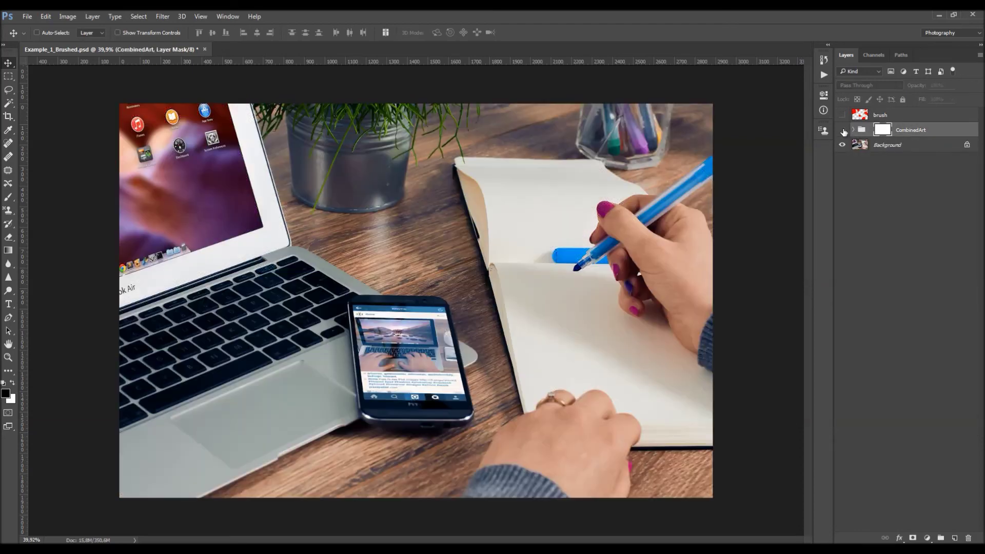
{"action": "left_click", "coordinate": [843, 130]}
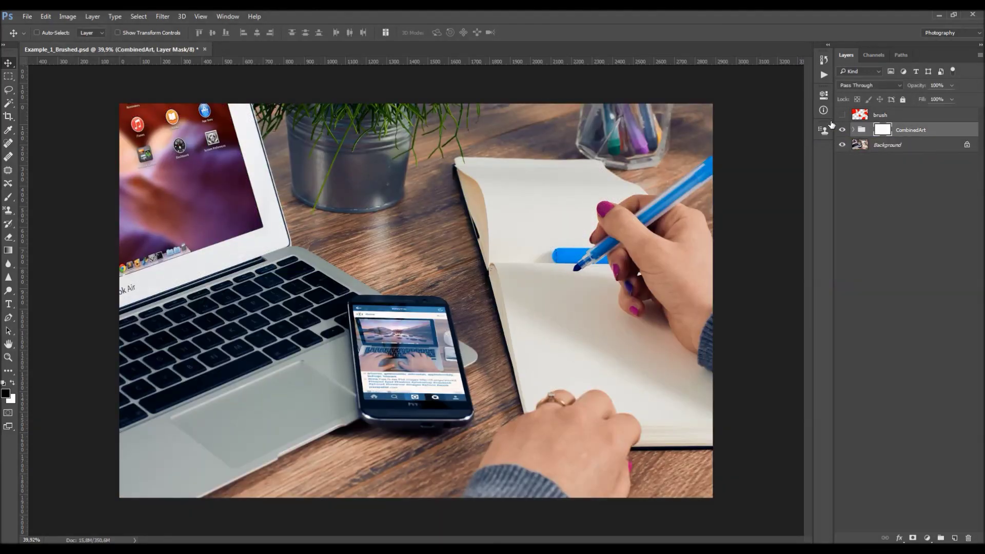